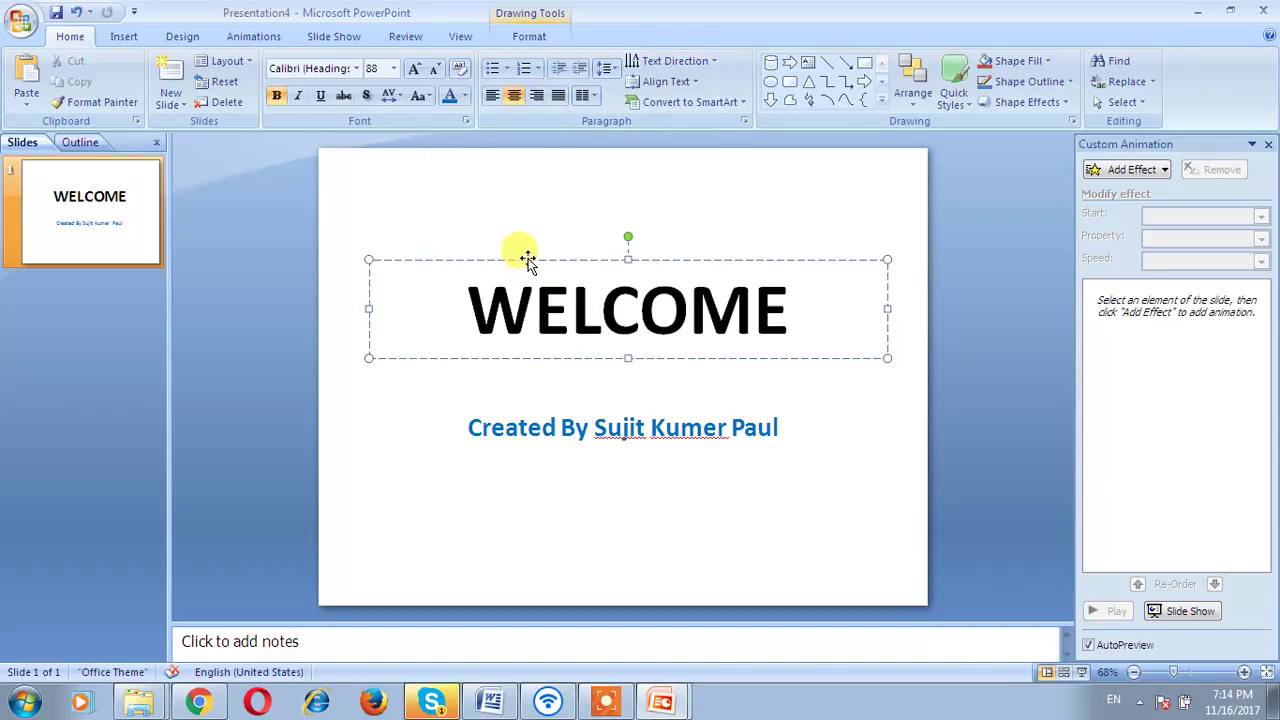
Try Aharoni and a couple of other fonts on the WELCOME title.
click(357, 68)
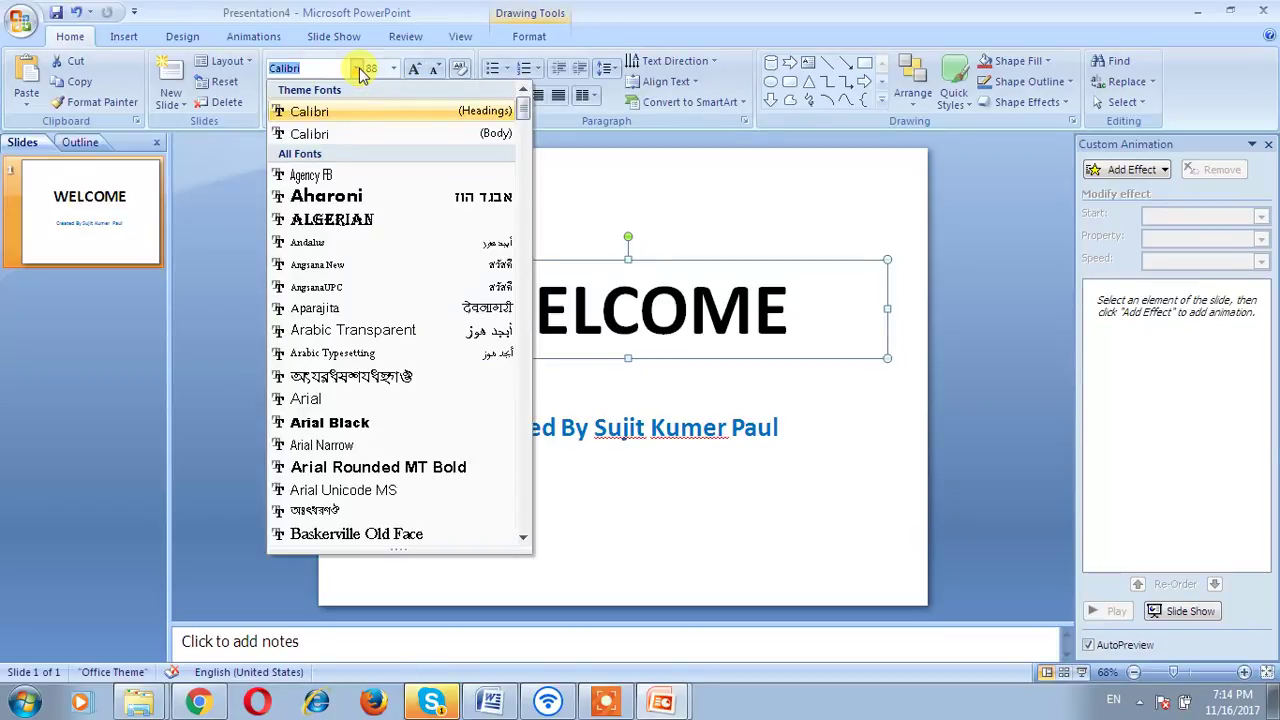
click(351, 205)
drag(808, 309, 457, 268)
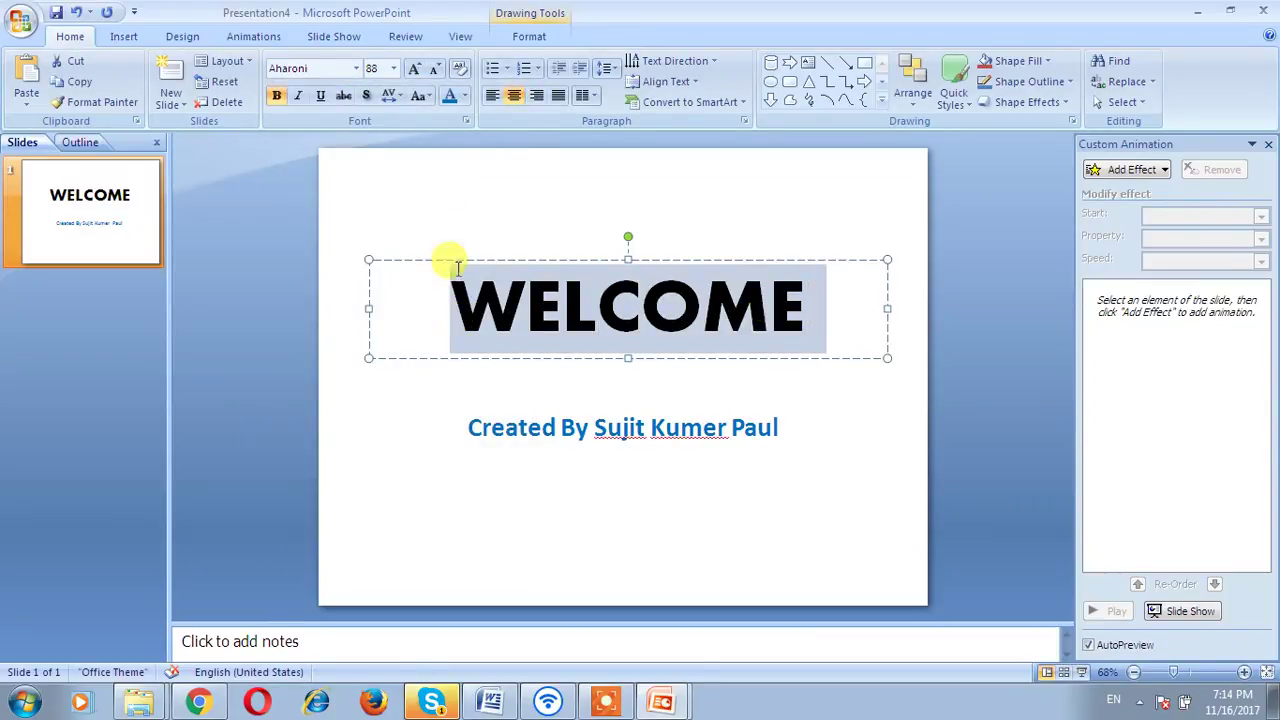
click(357, 68)
scroll(320, 380, down, 3)
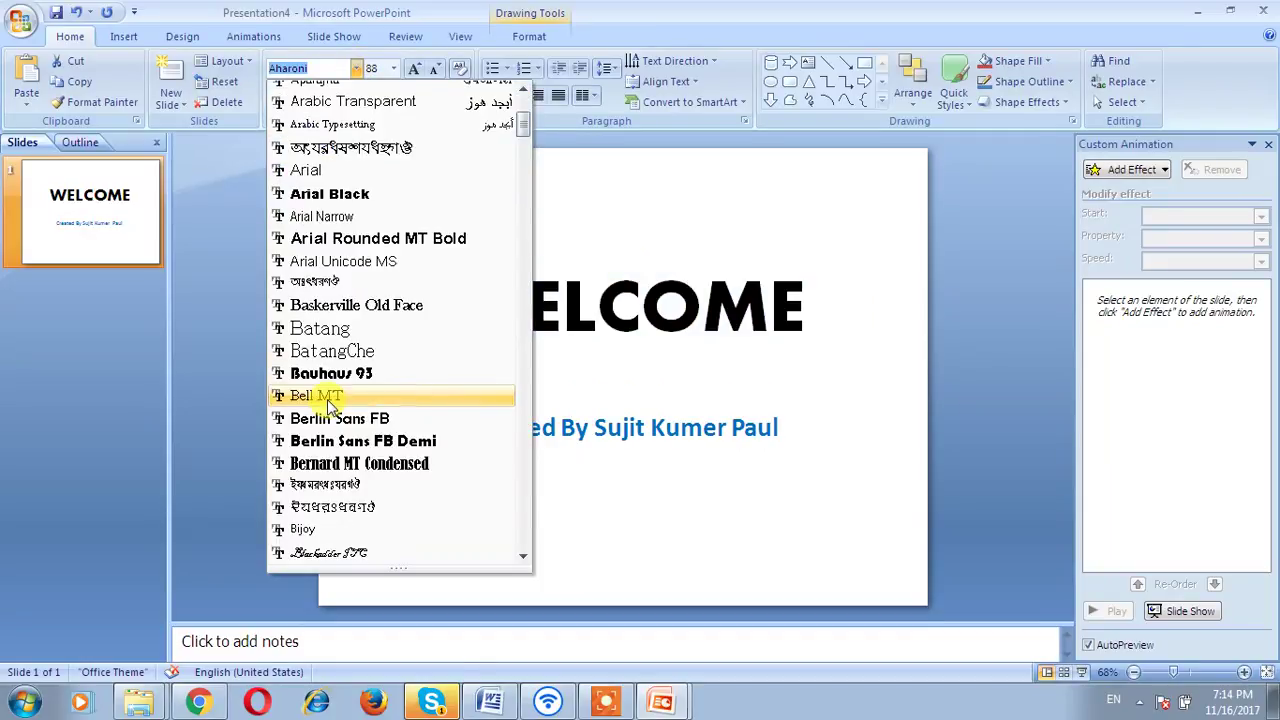
scroll(330, 404, down, 2)
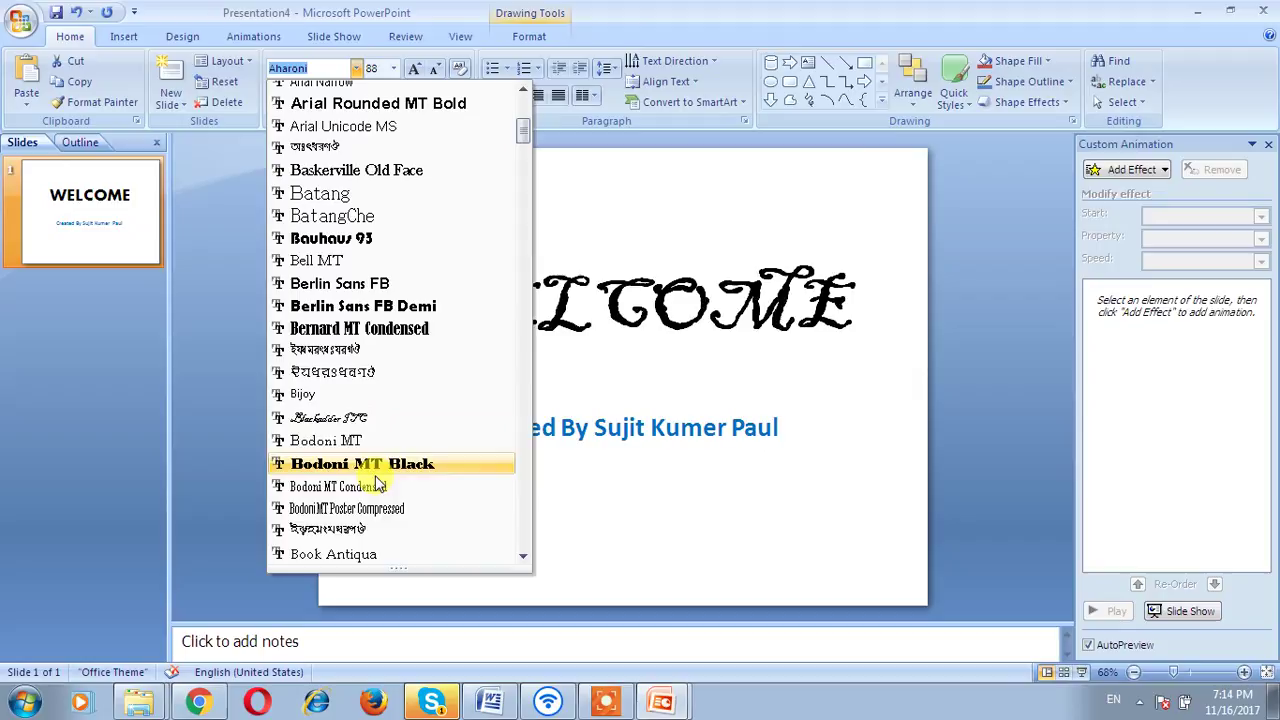
click(381, 471)
click(373, 372)
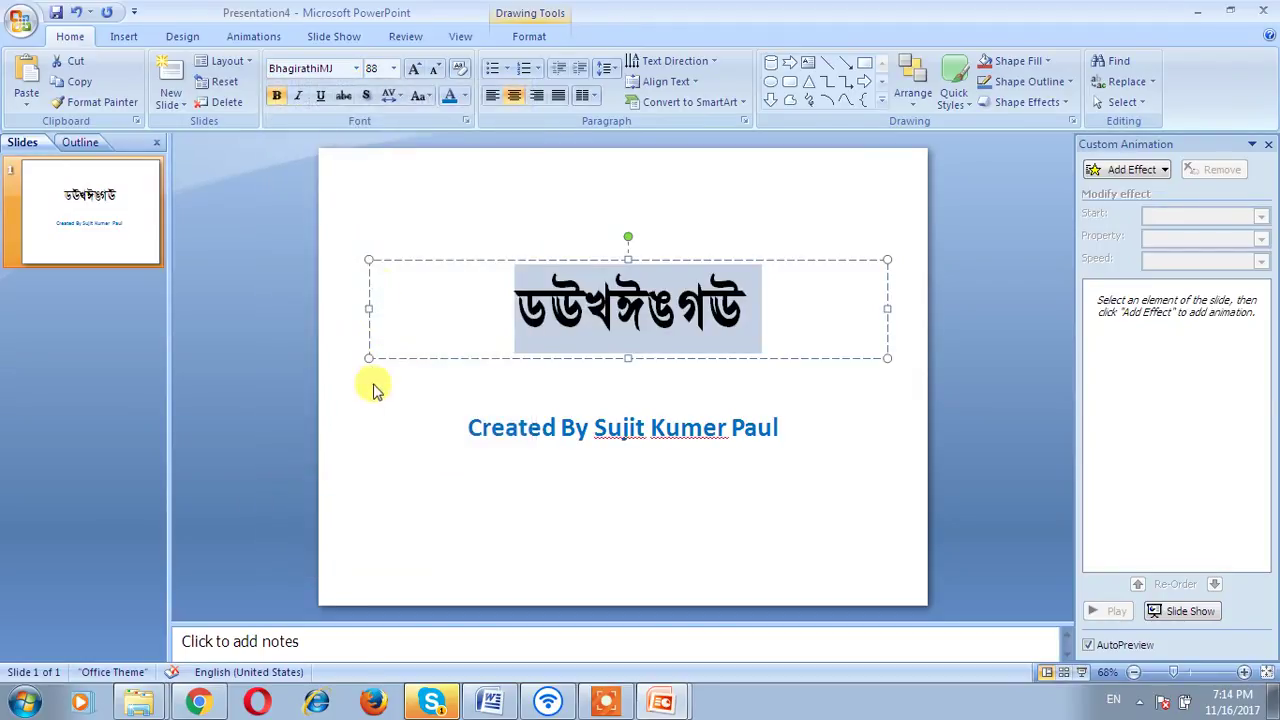
Apply Broadway to WELCOME, then settle on Berlin Sans FB Demi.
click(357, 68)
scroll(380, 309, down, 10)
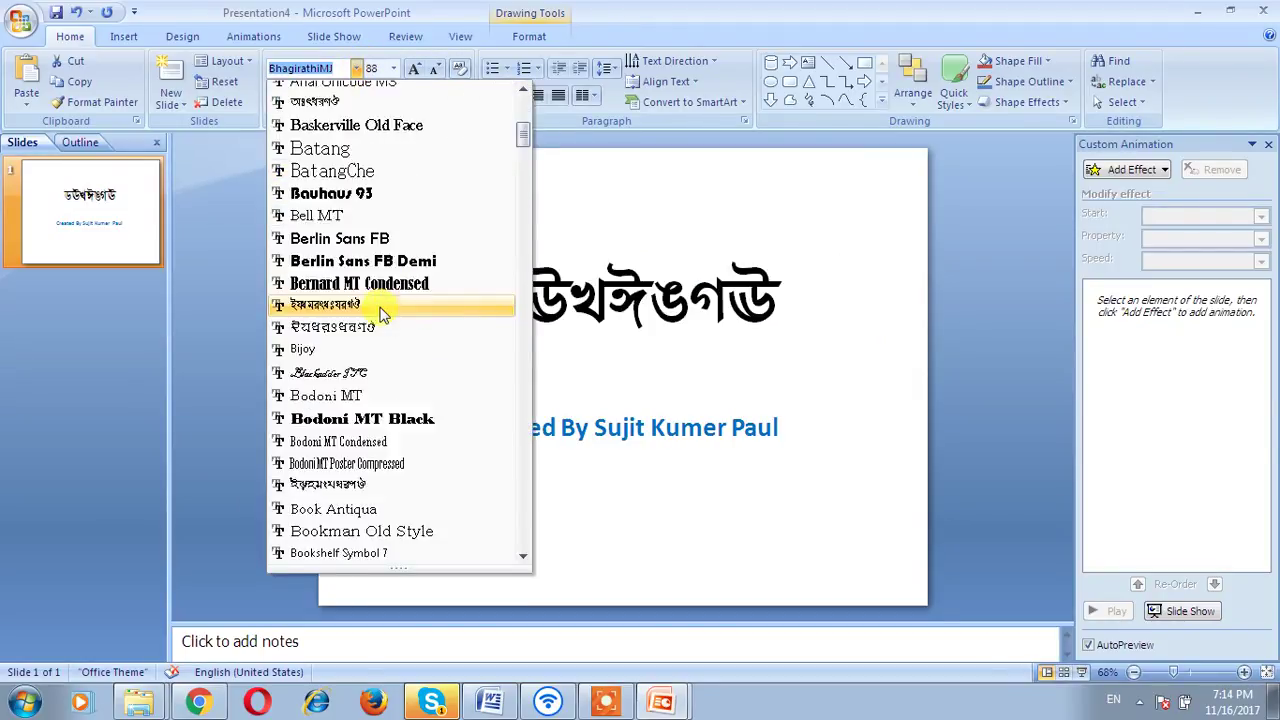
scroll(400, 366, down, 1)
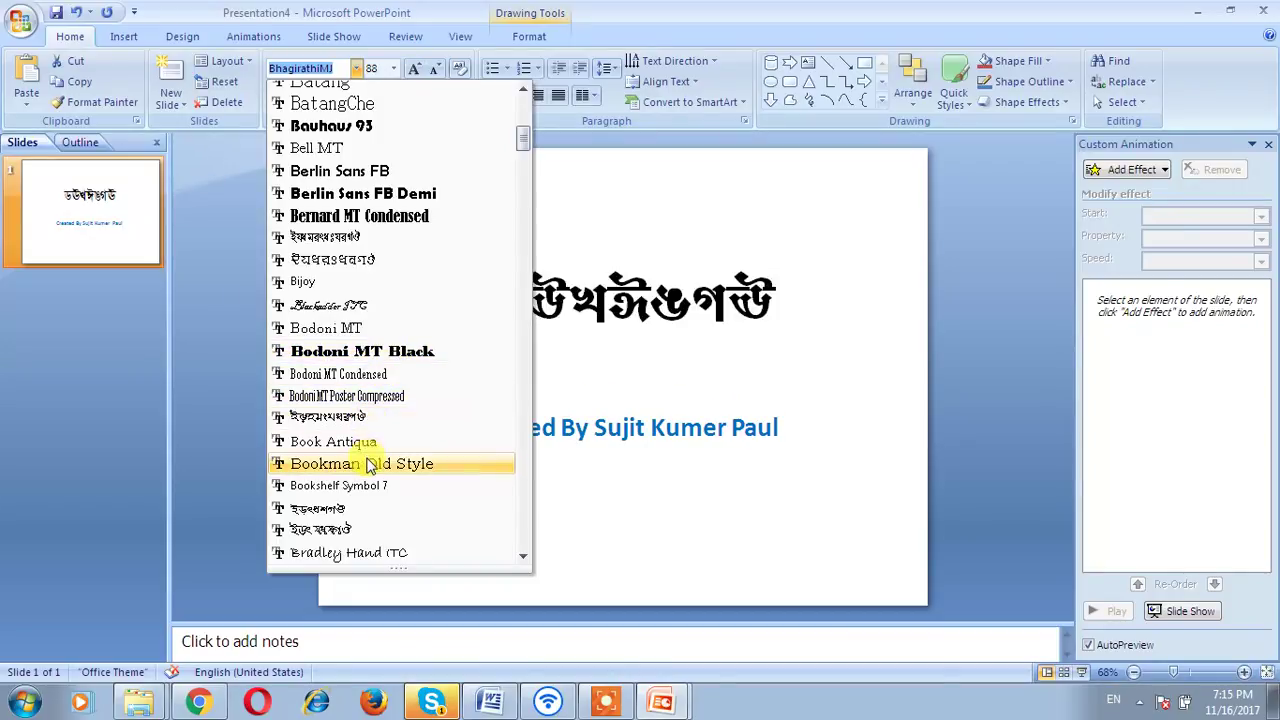
scroll(370, 471, down, 2)
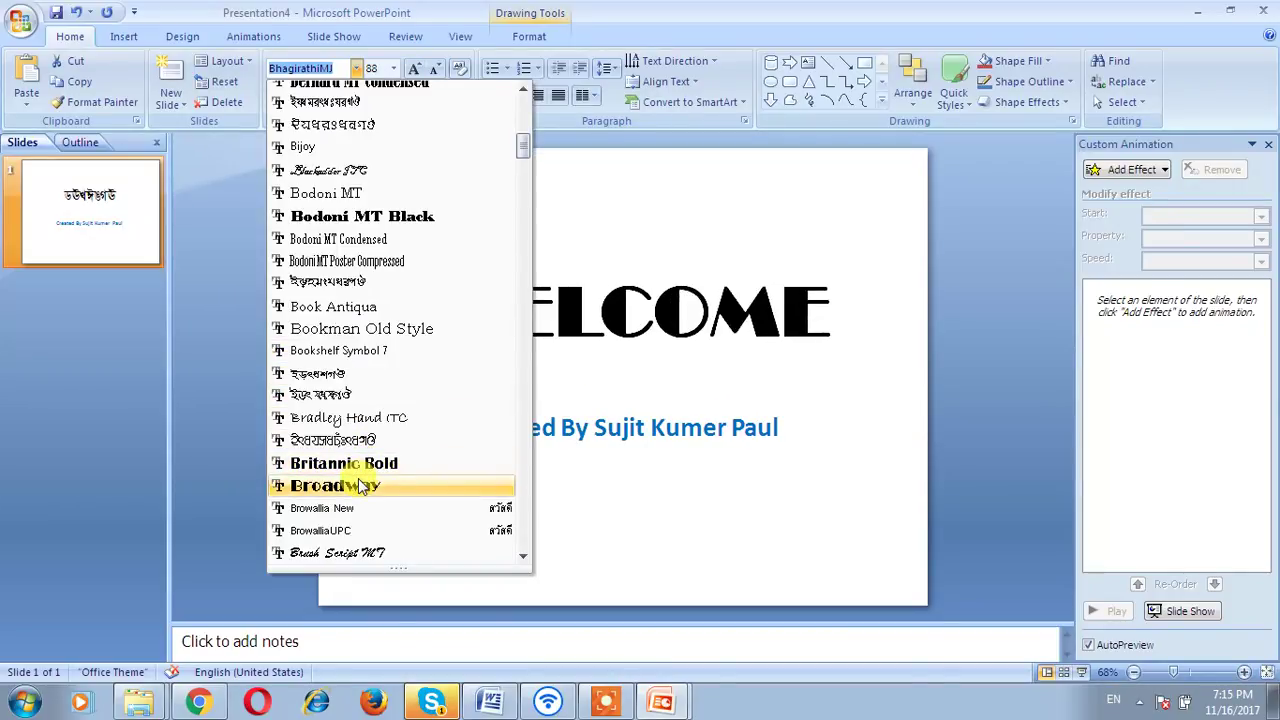
click(368, 484)
click(558, 352)
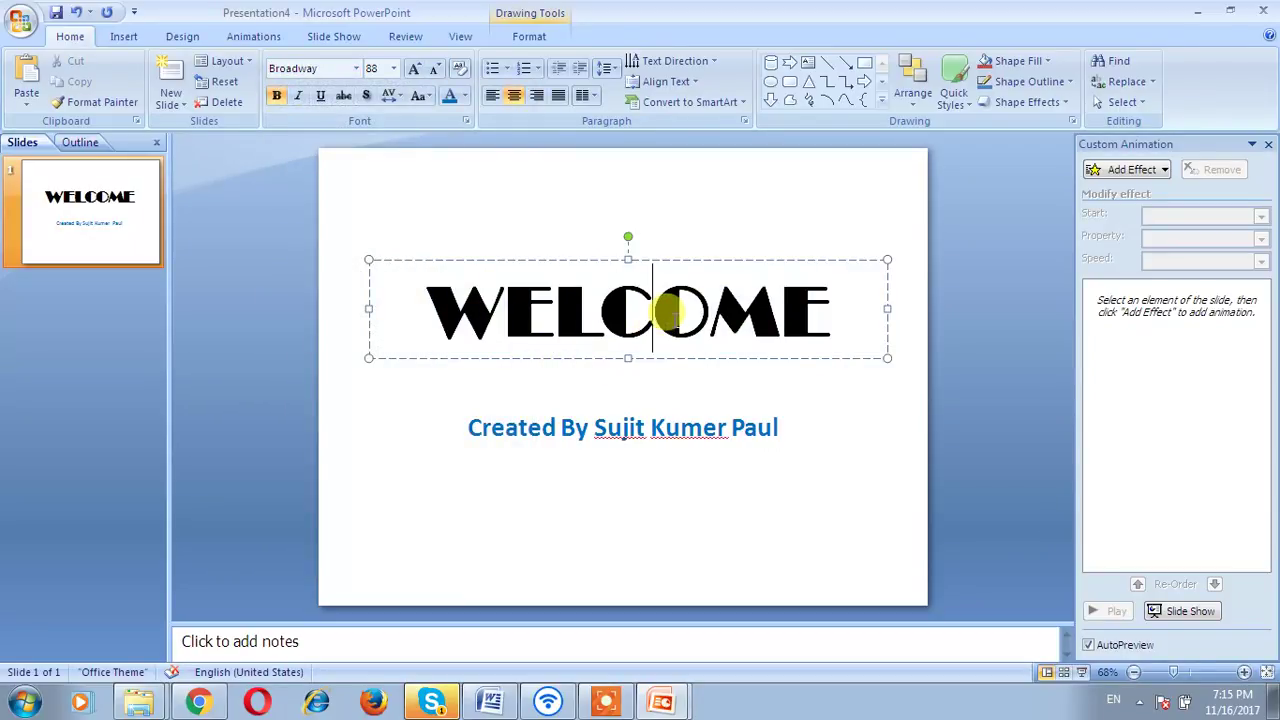
click(356, 68)
scroll(315, 450, down, 5)
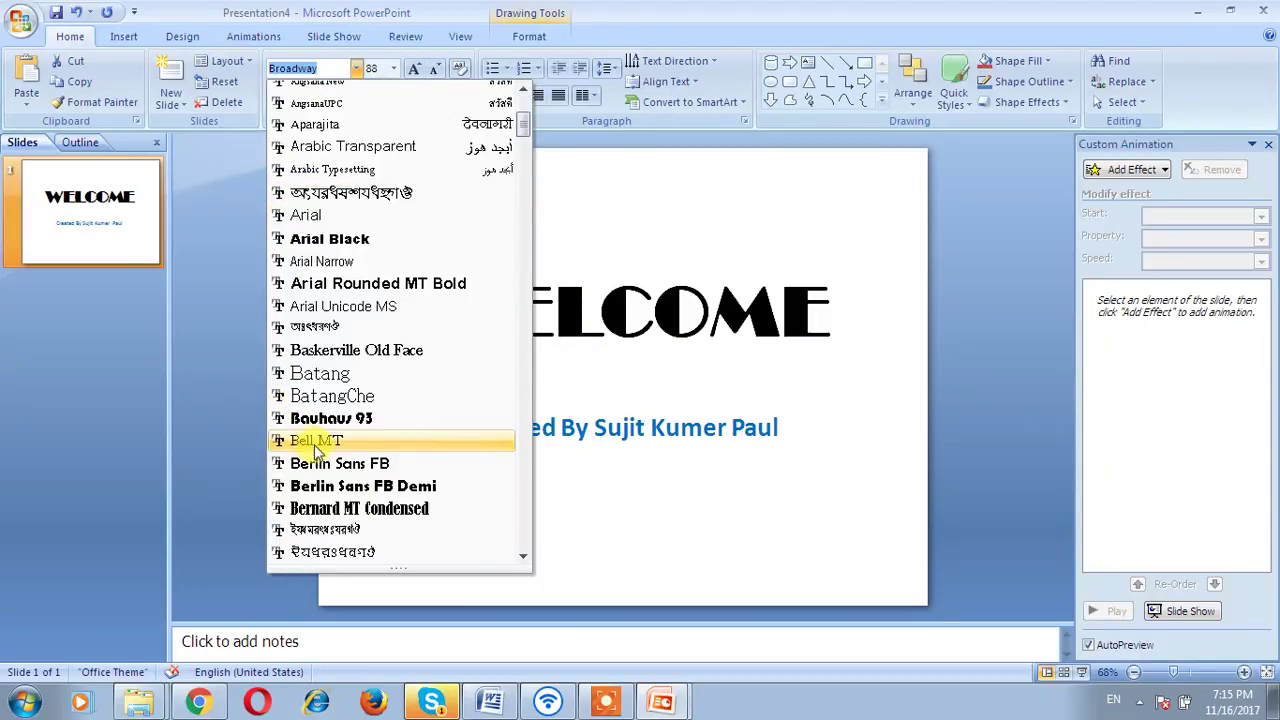
click(347, 486)
Add 'If you need any help then just call me :' before the phone number and delete 'Mobile'.
click(558, 428)
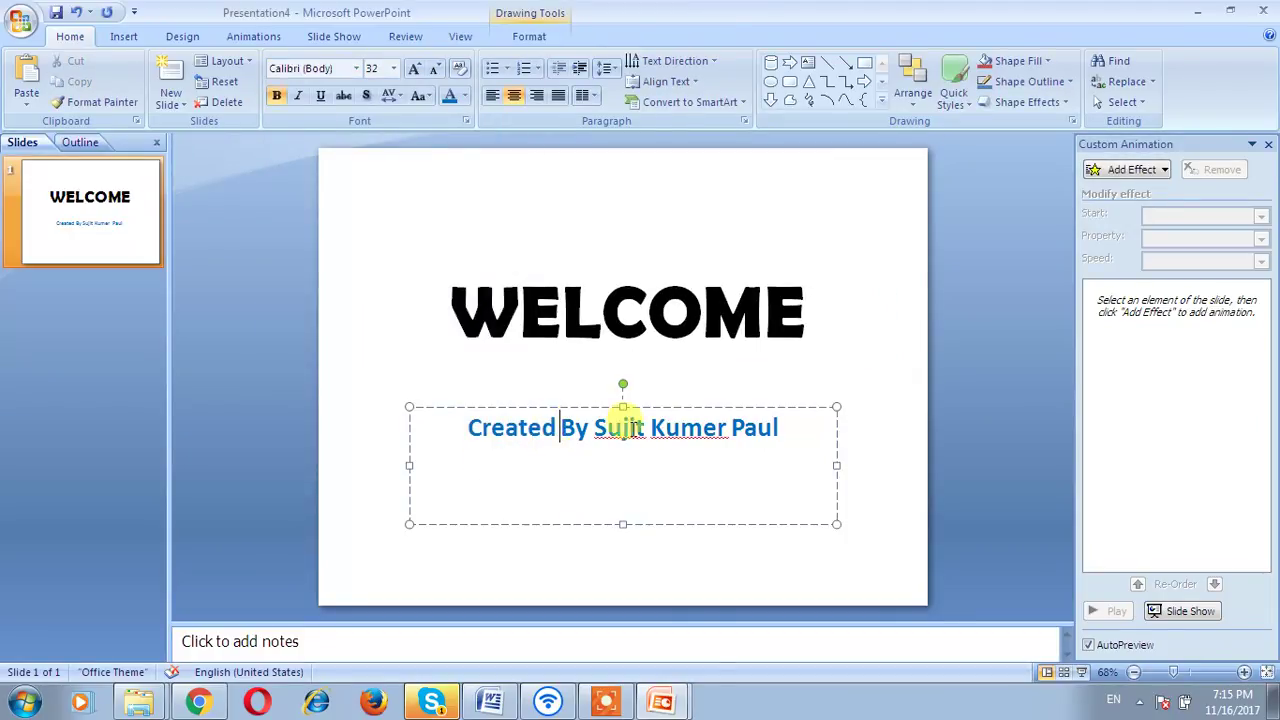
mouse_move(636, 410)
mouse_down()
mouse_move(672, 374)
mouse_move(655, 497)
mouse_up()
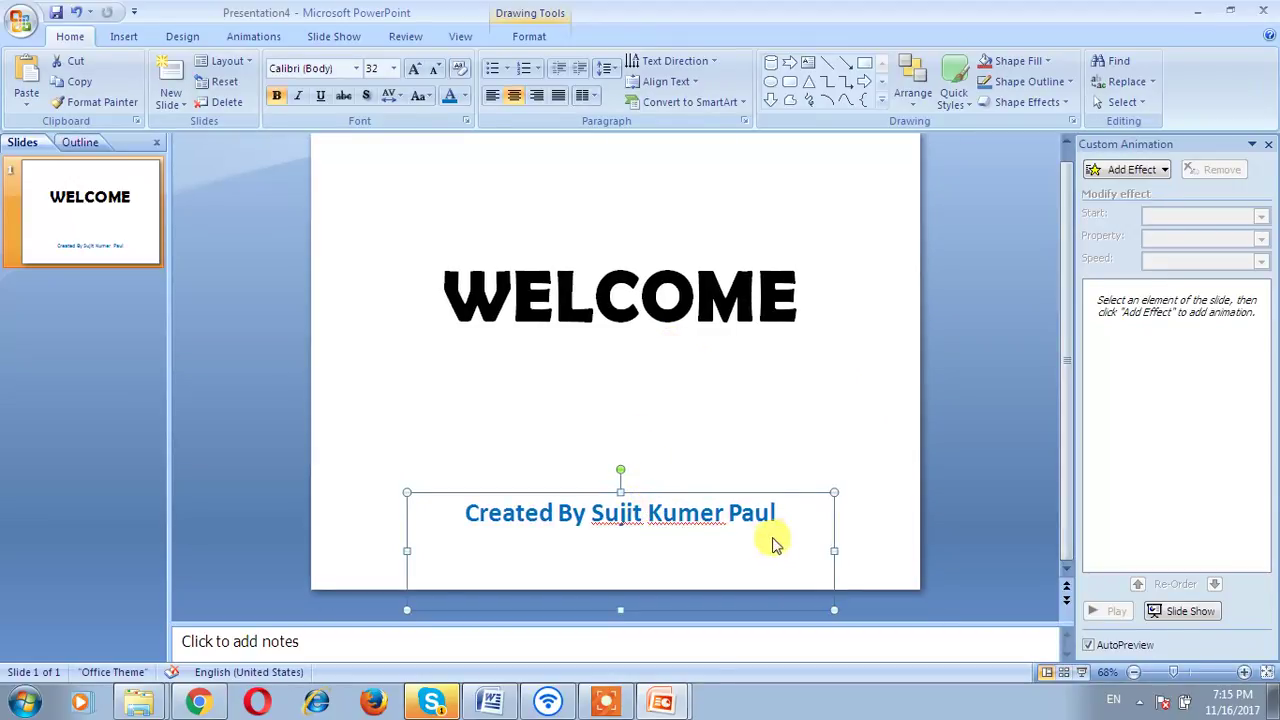
click(744, 518)
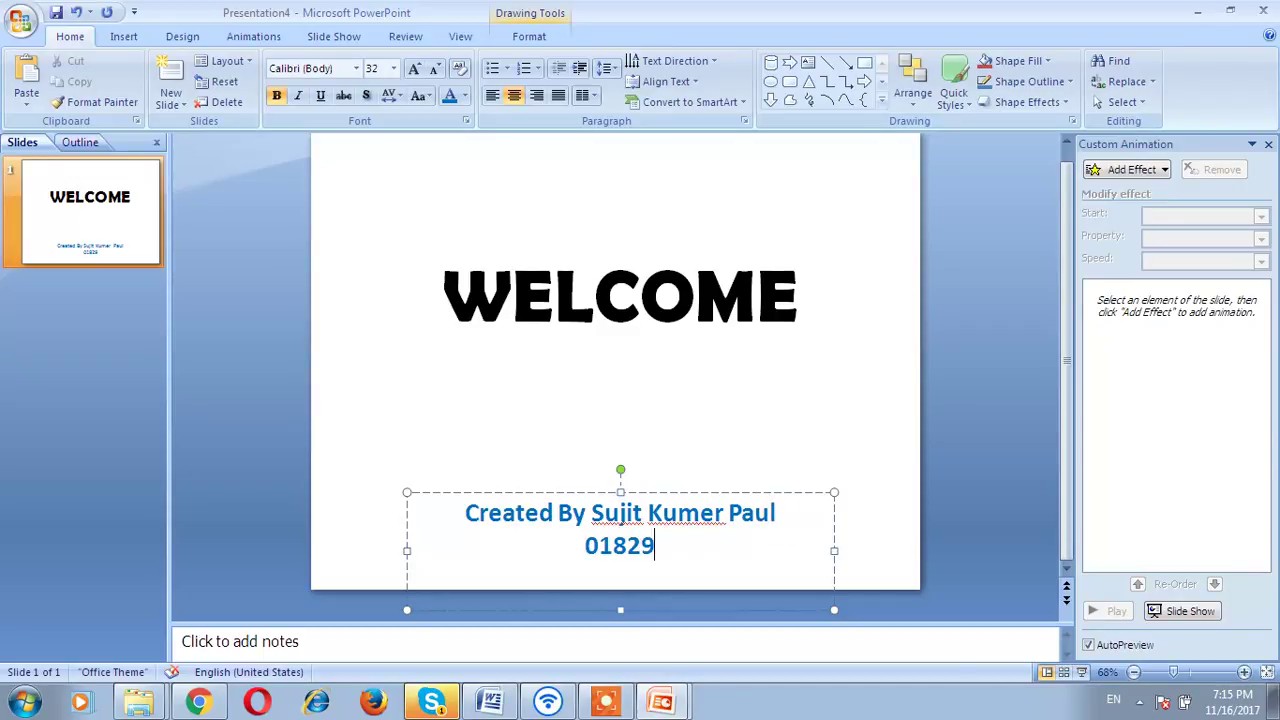
text(936)
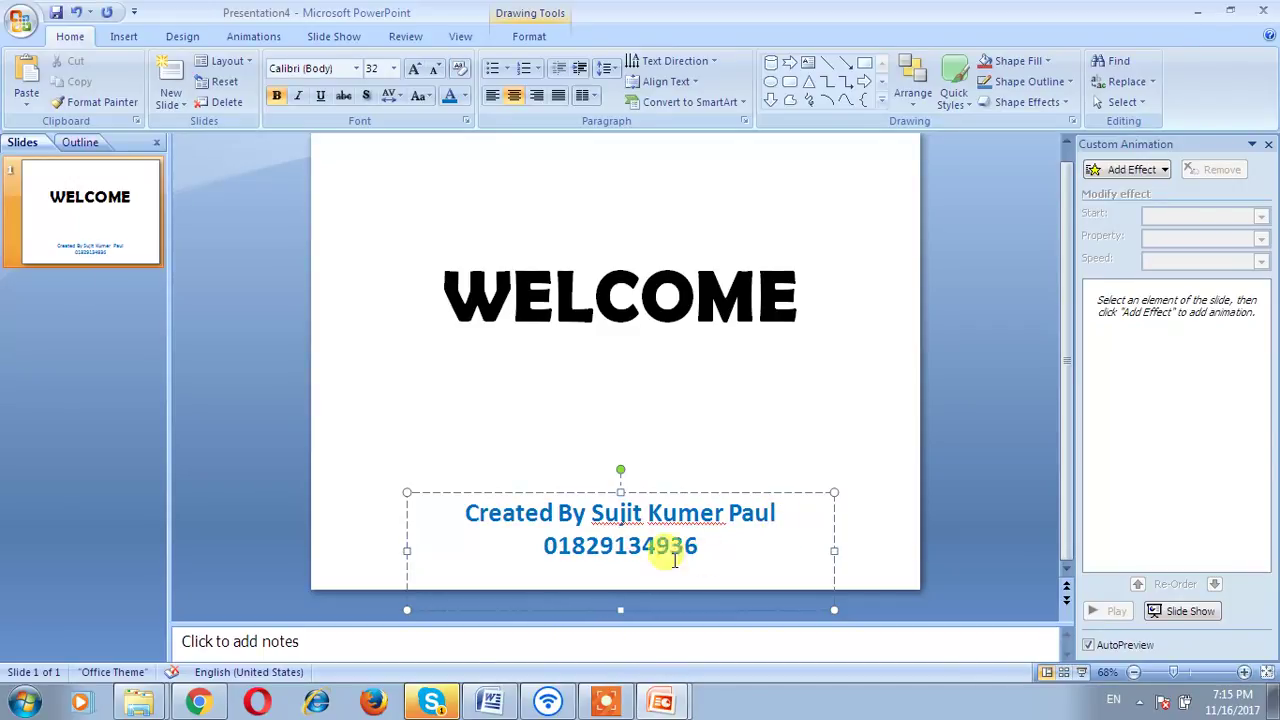
text(Mobile)
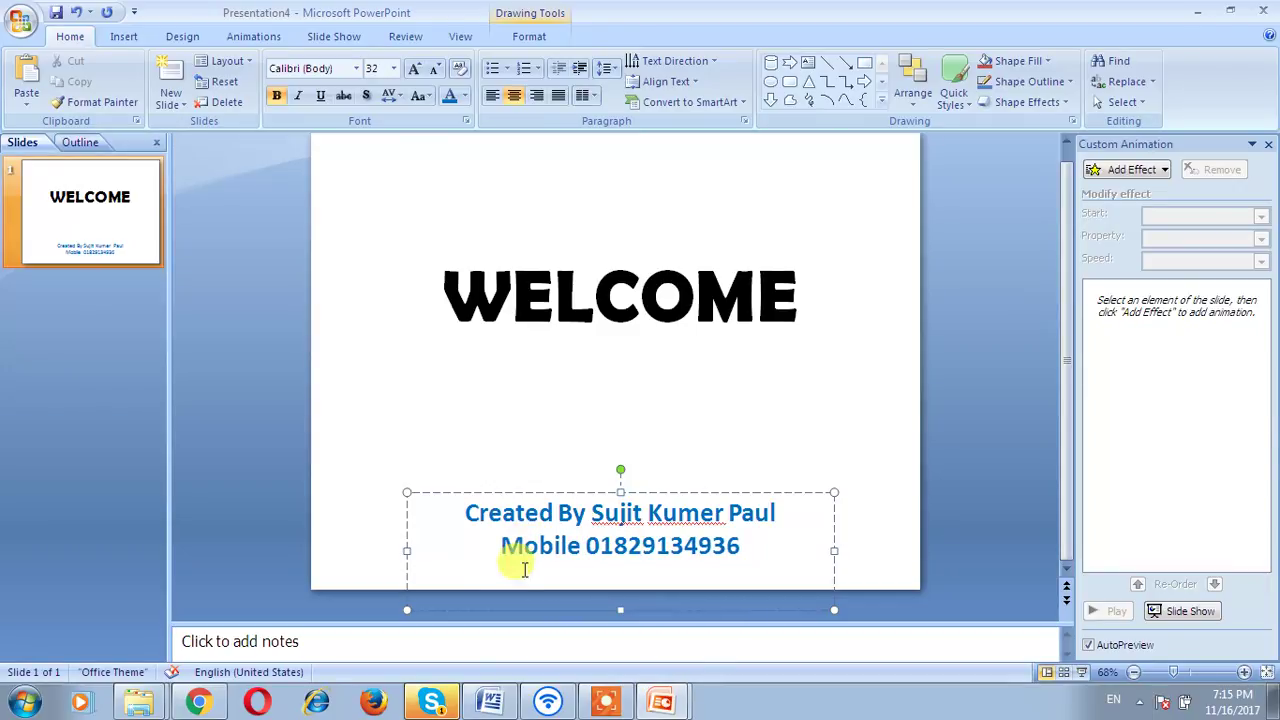
text( If)
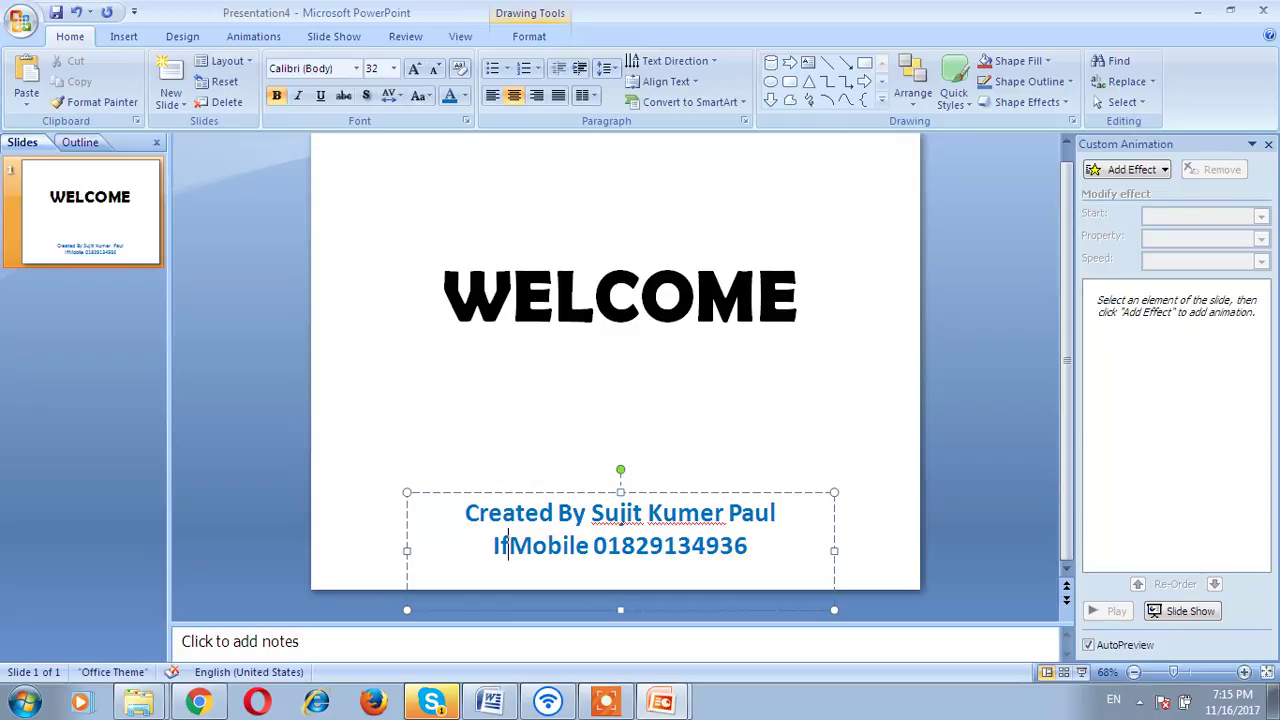
text( you need)
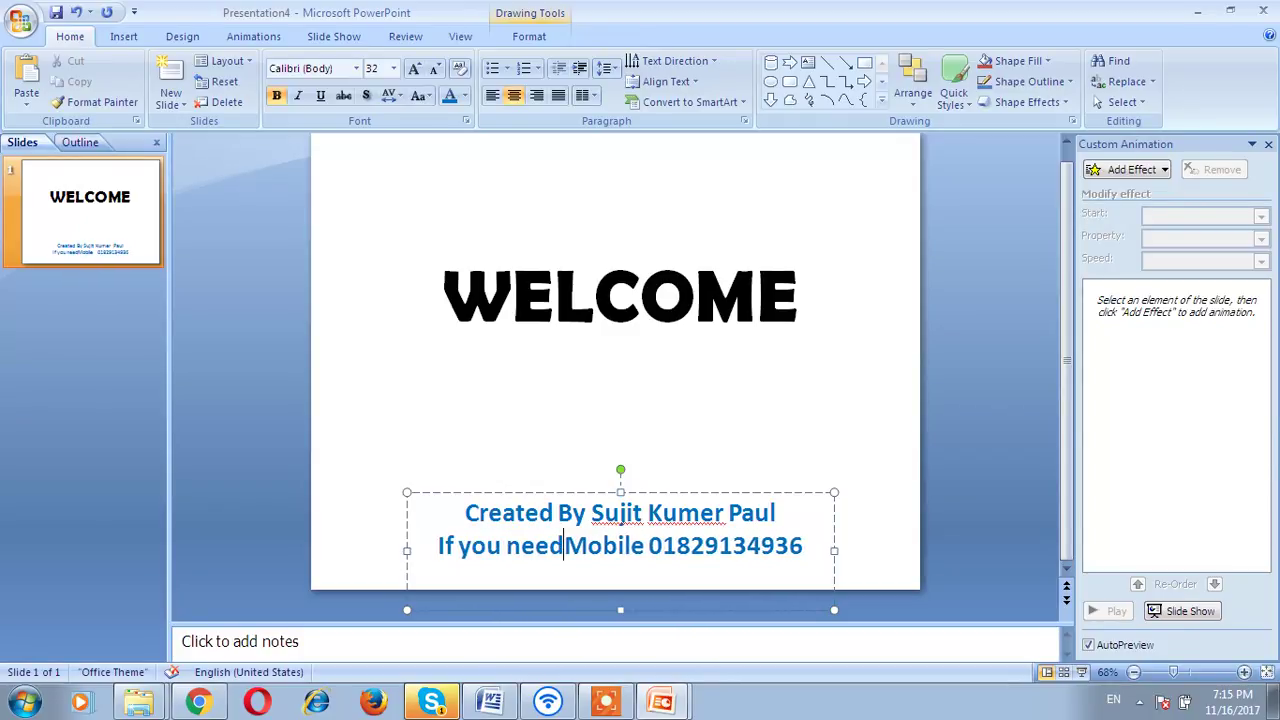
text( any)
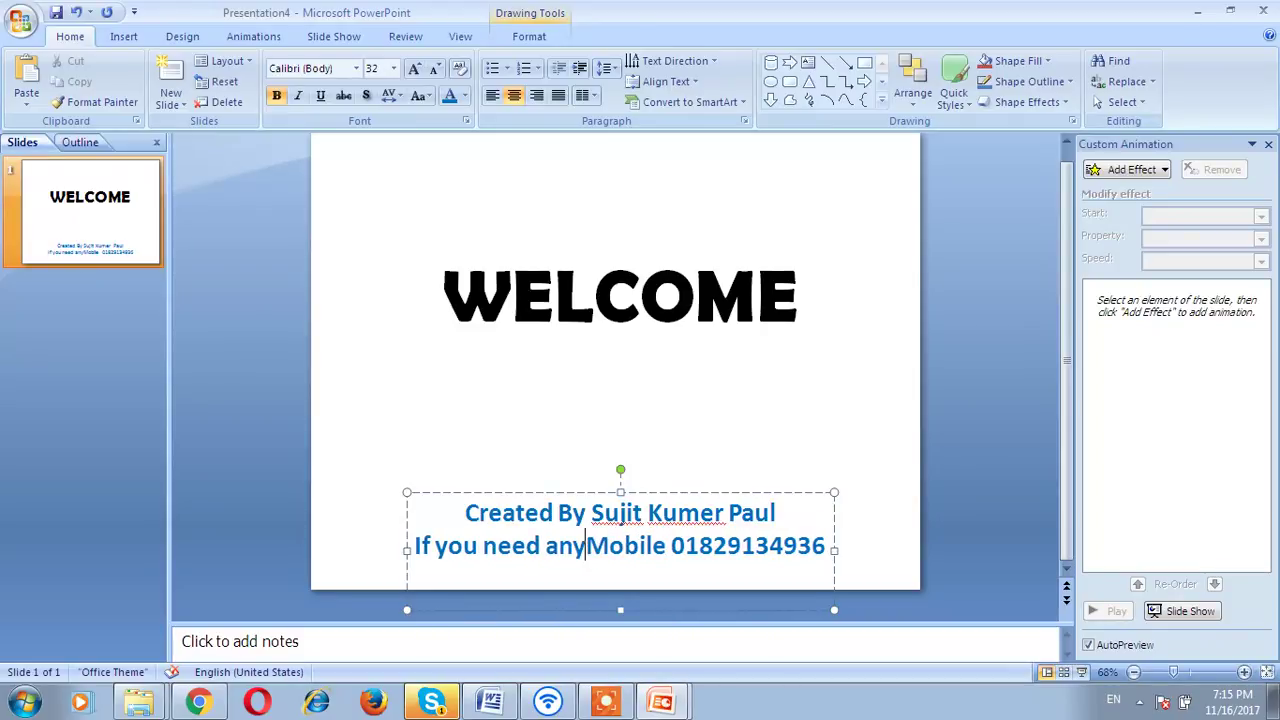
text( he)
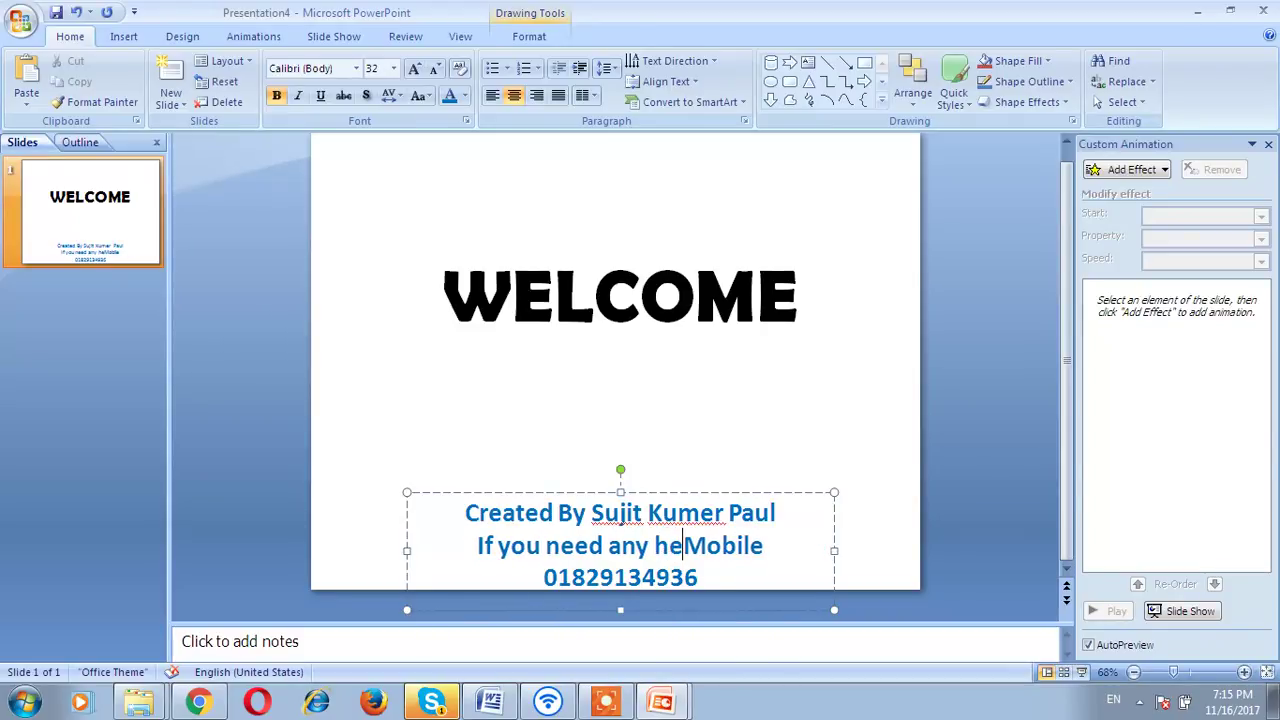
text(lp t)
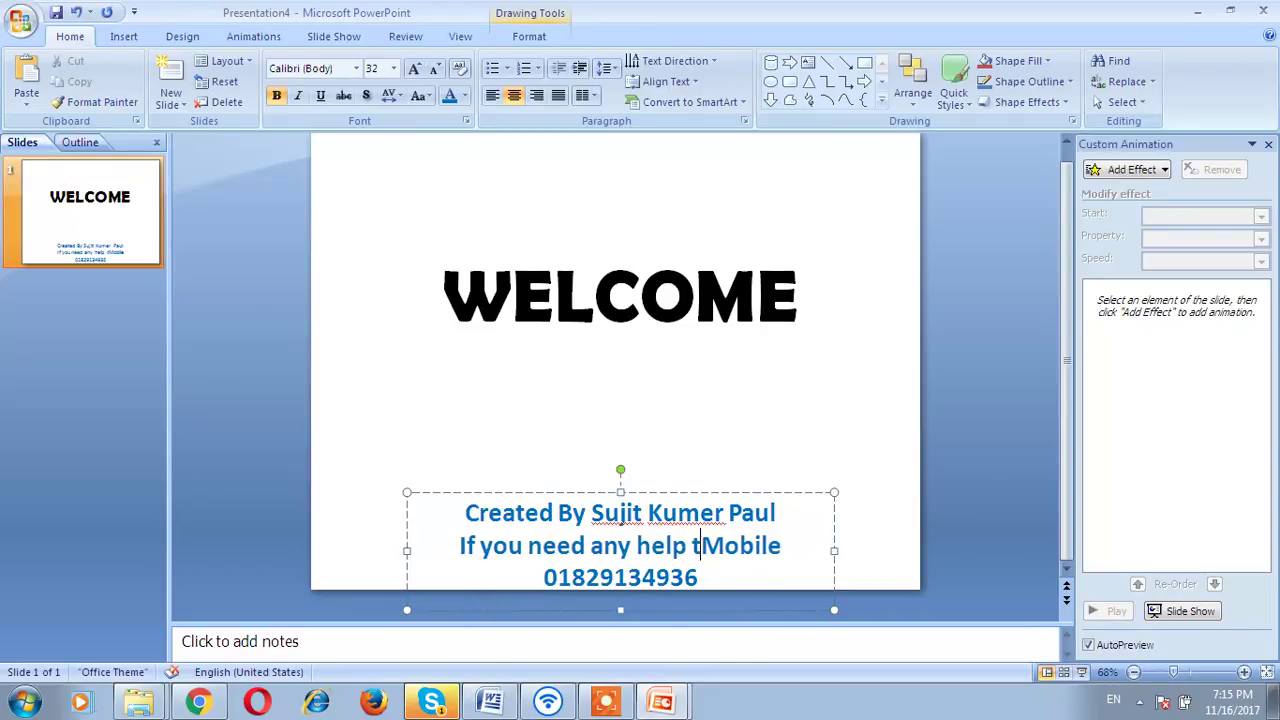
text(hen just call)
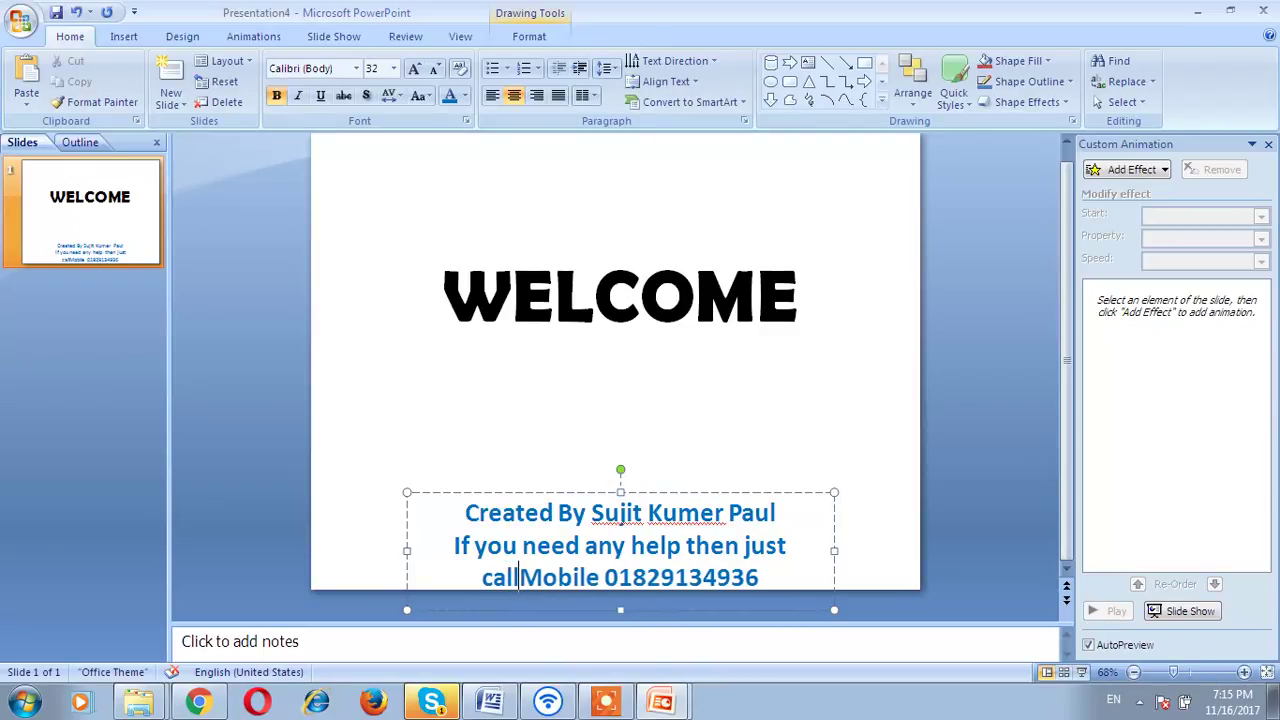
text( me )
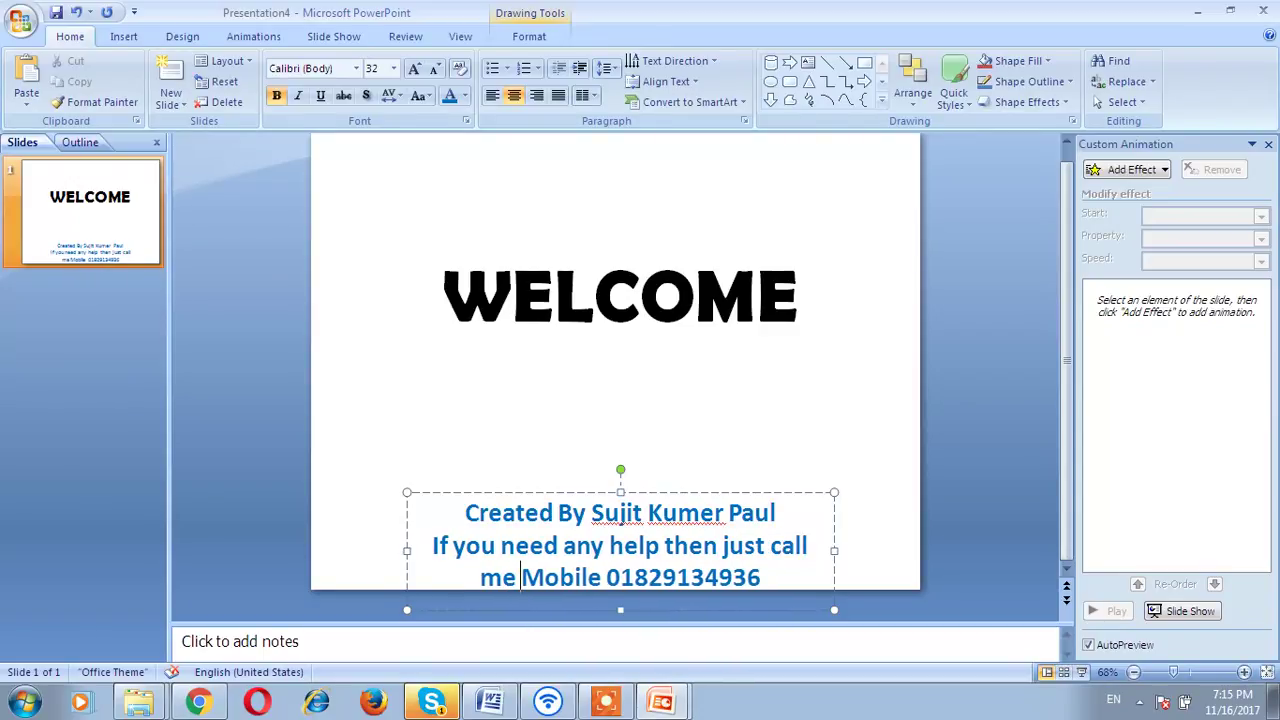
text(:)
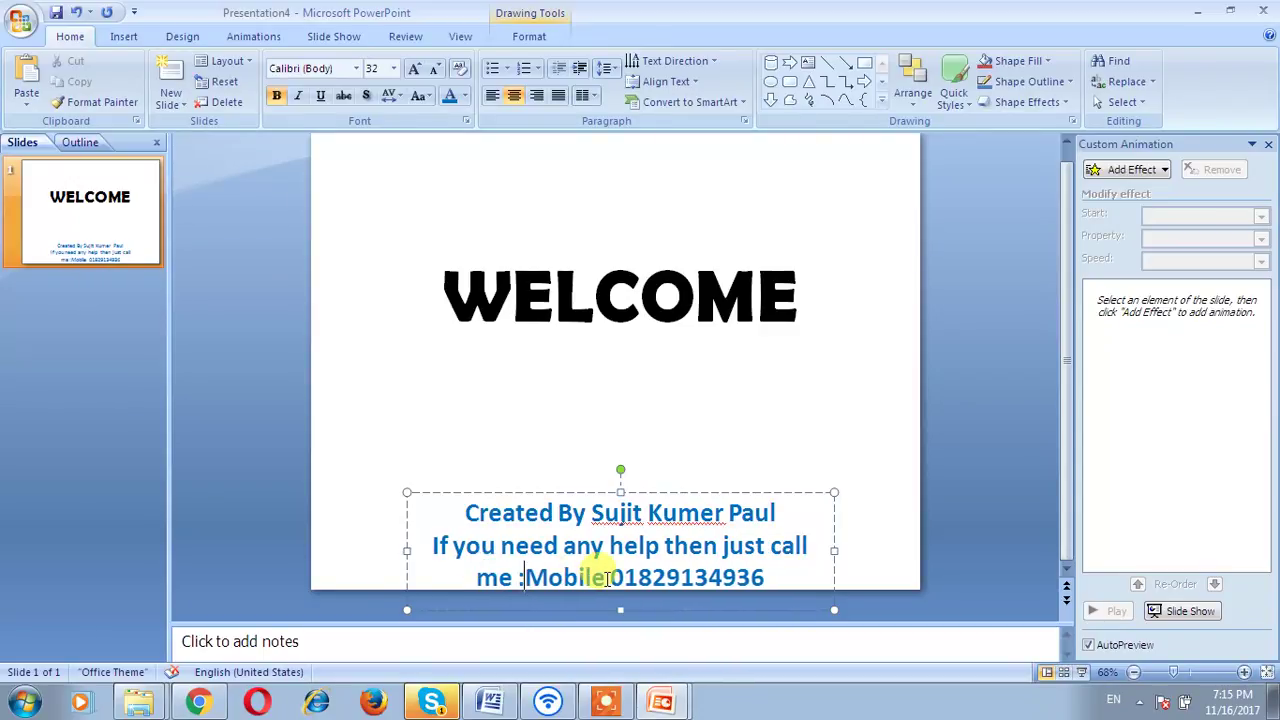
double_click(535, 574)
key(Delete)
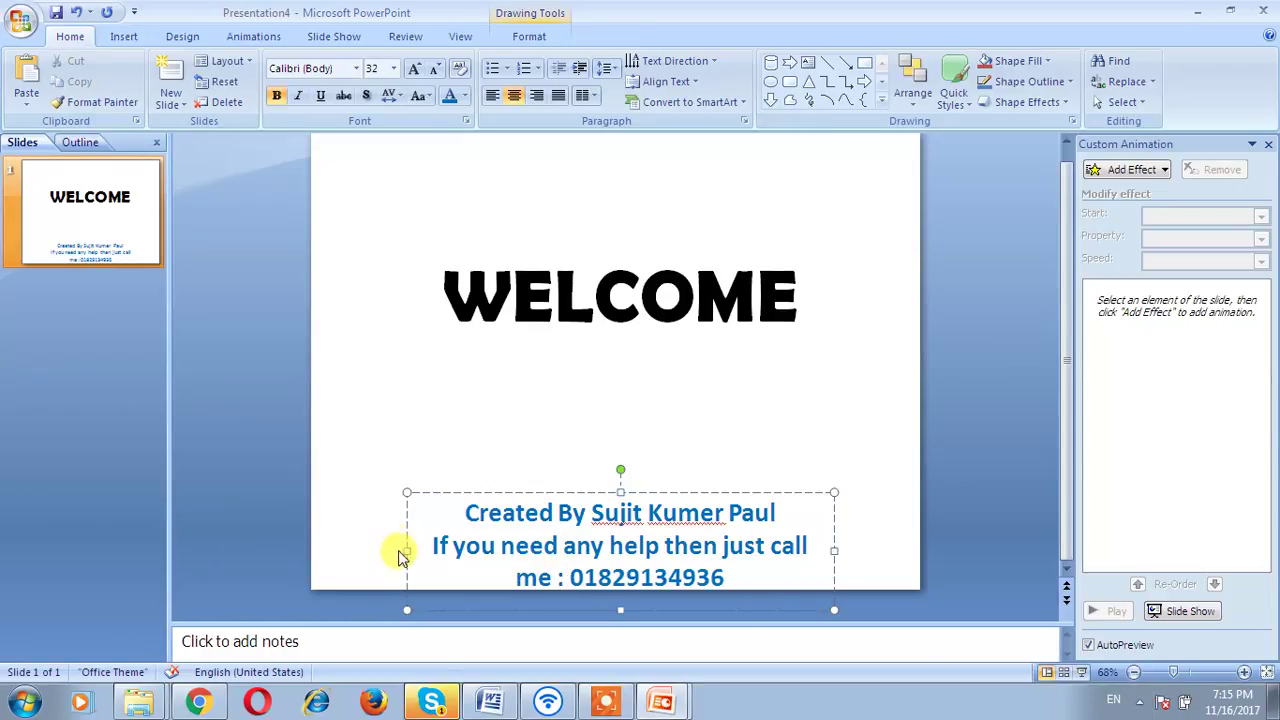
Widen the contact text box on both sides and nudge it left to centre it.
drag(406, 550, 330, 545)
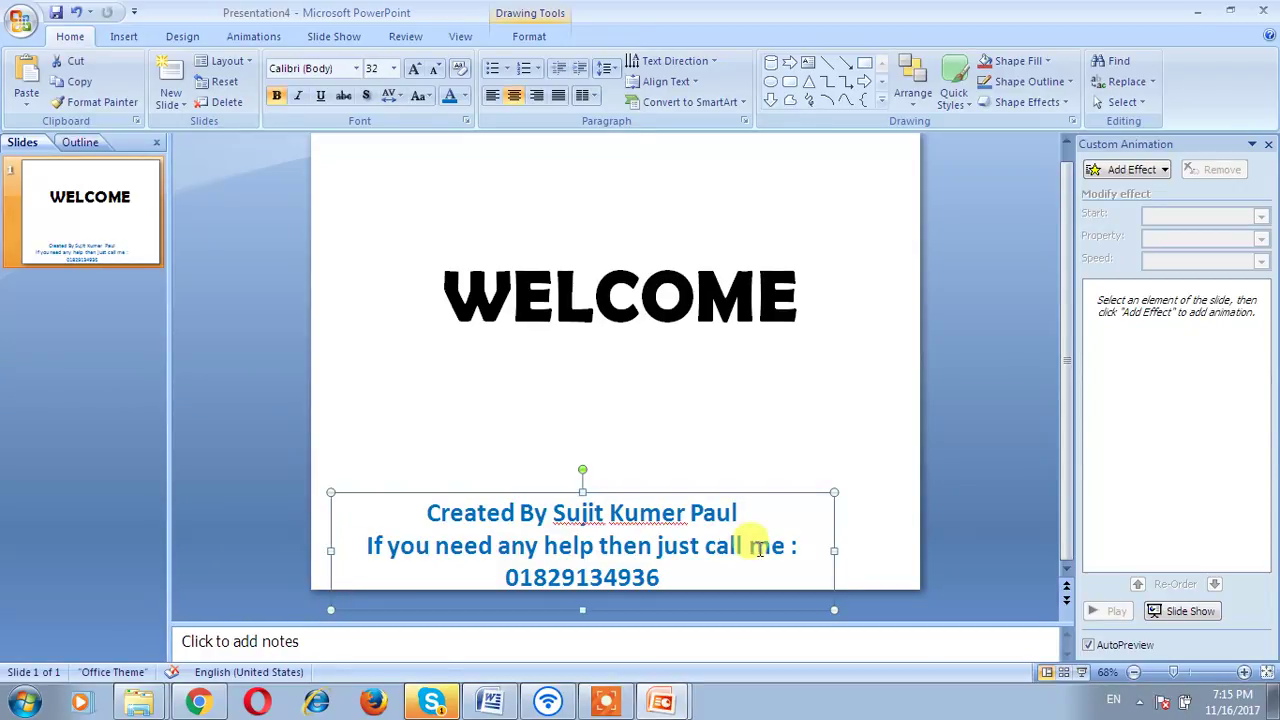
drag(834, 549, 908, 545)
click(814, 496)
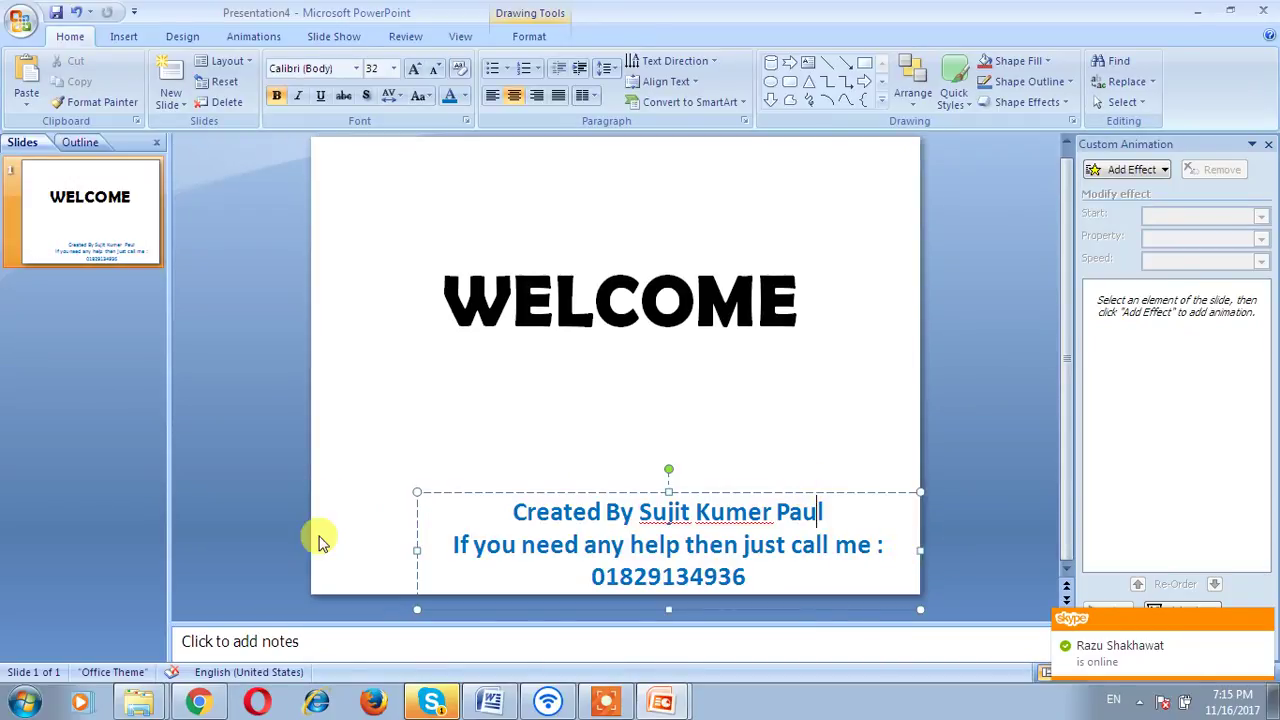
drag(414, 547, 321, 545)
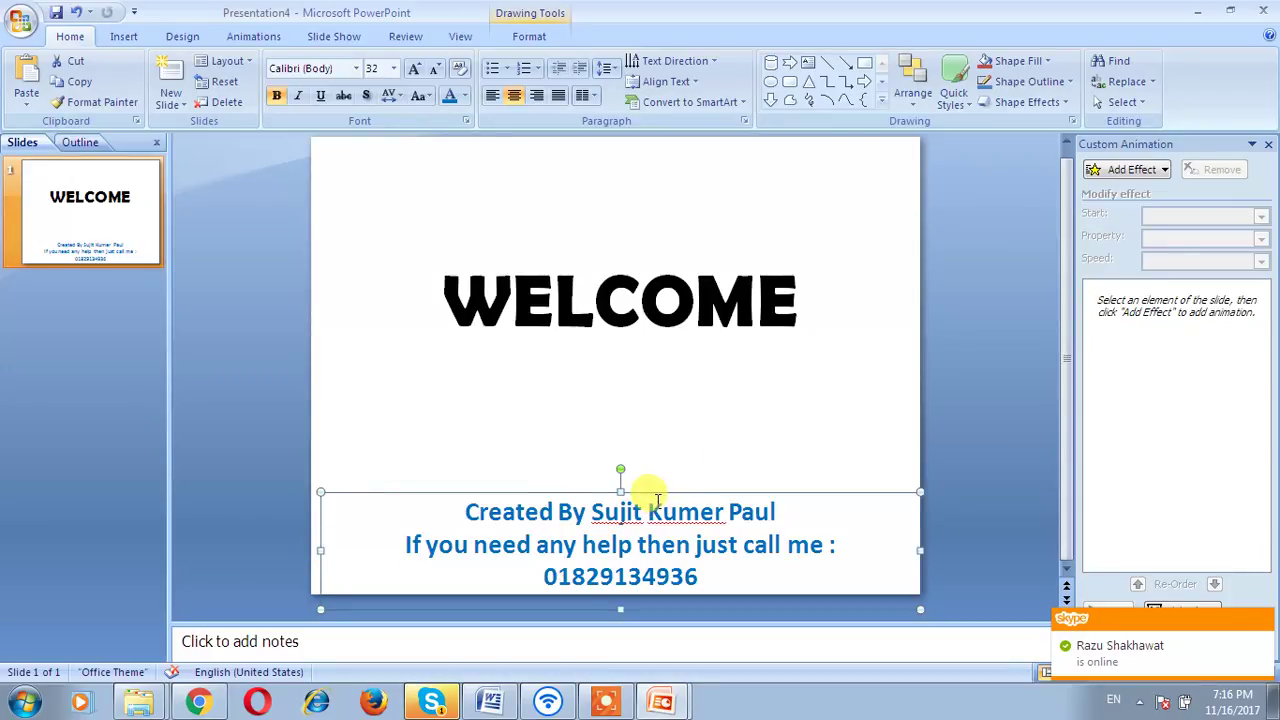
drag(920, 550, 1006, 549)
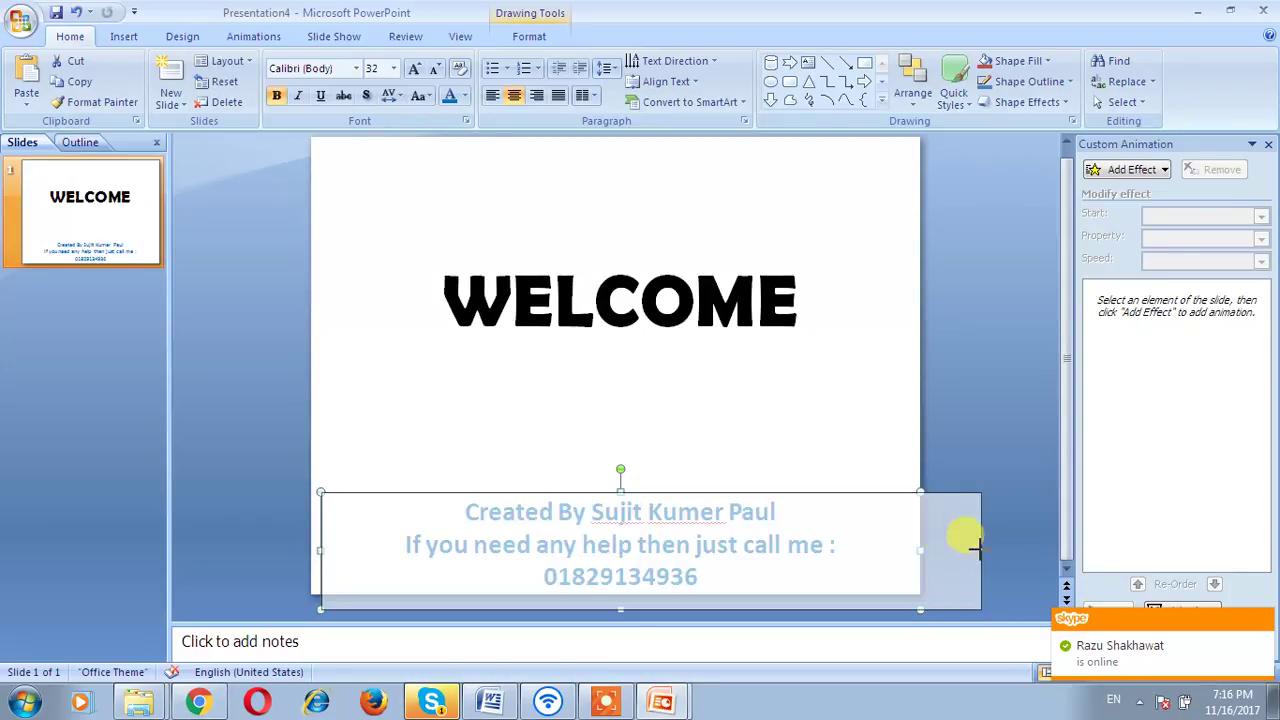
drag(869, 491, 845, 494)
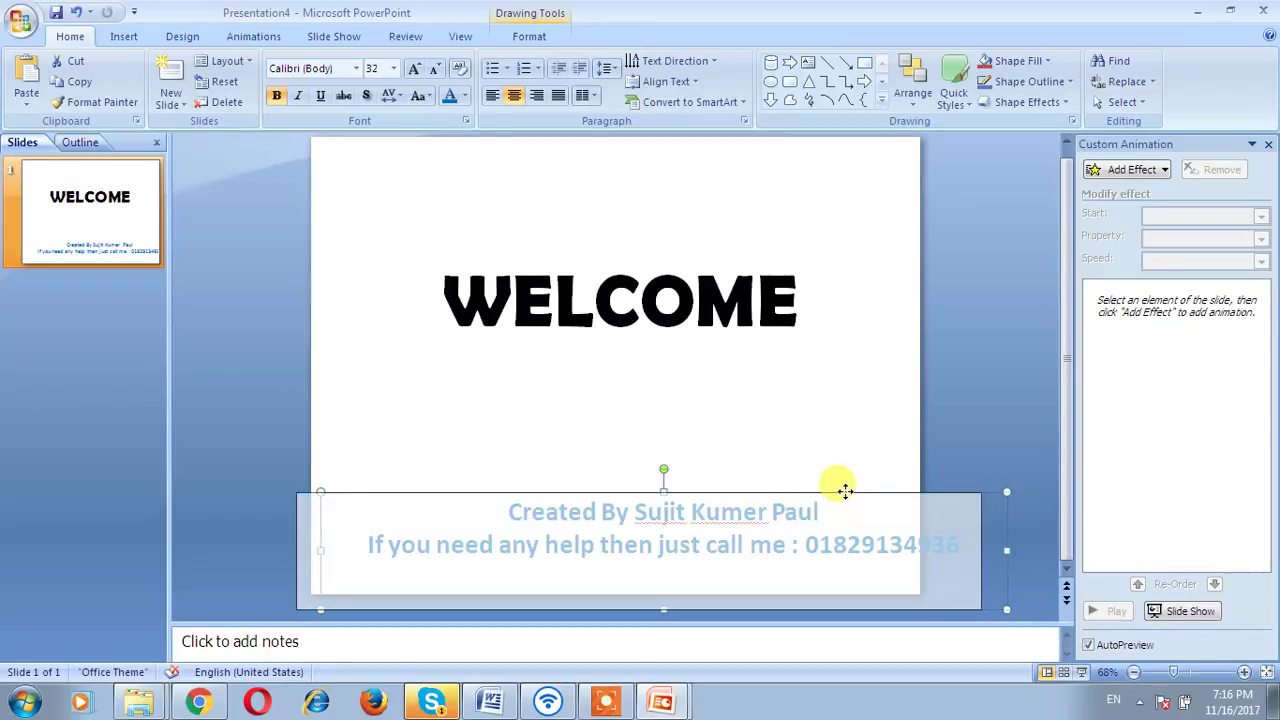
key(Left)
key(Left)
key(Left)
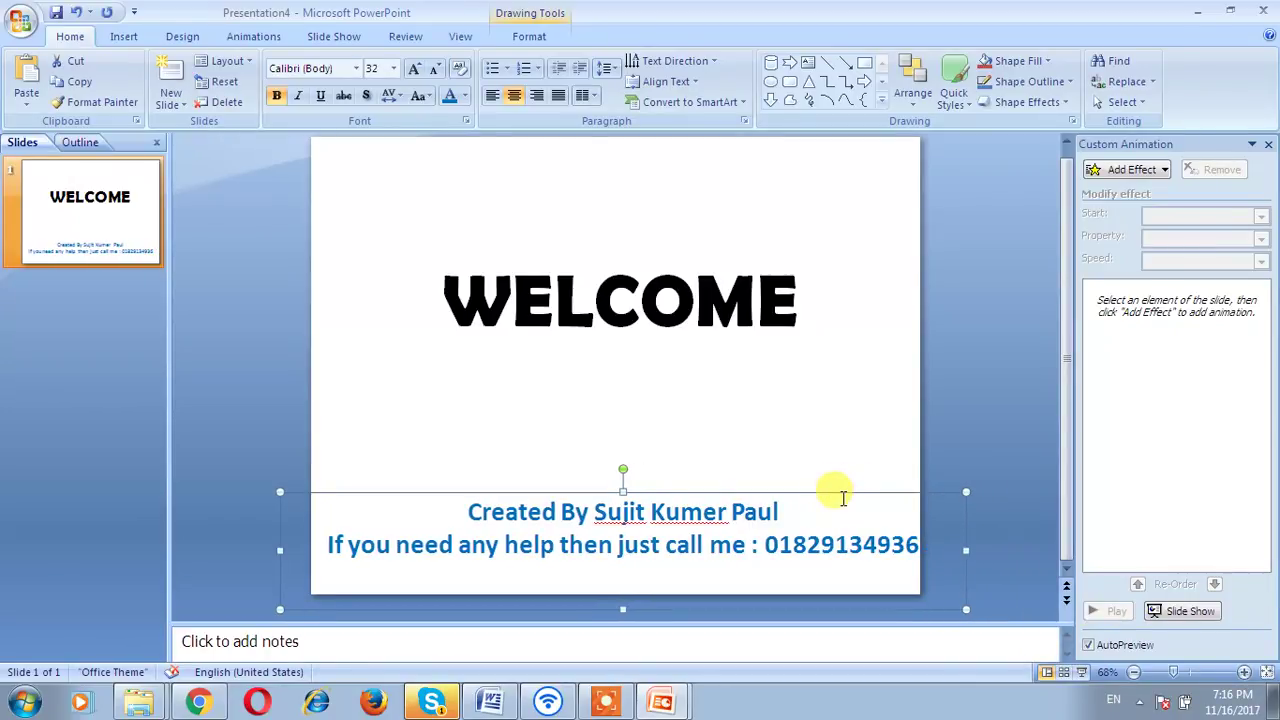
click(803, 465)
click(699, 511)
Colour the creator's name after 'Created By' black.
drag(764, 518, 575, 505)
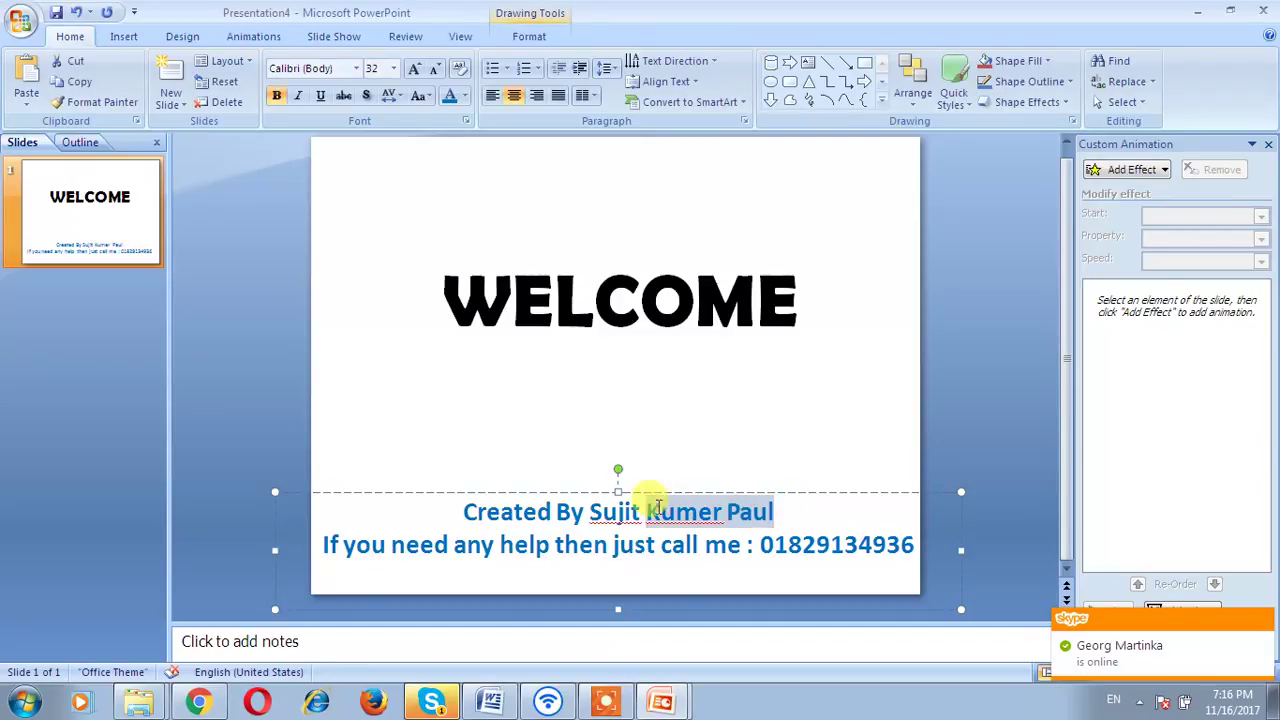
click(466, 97)
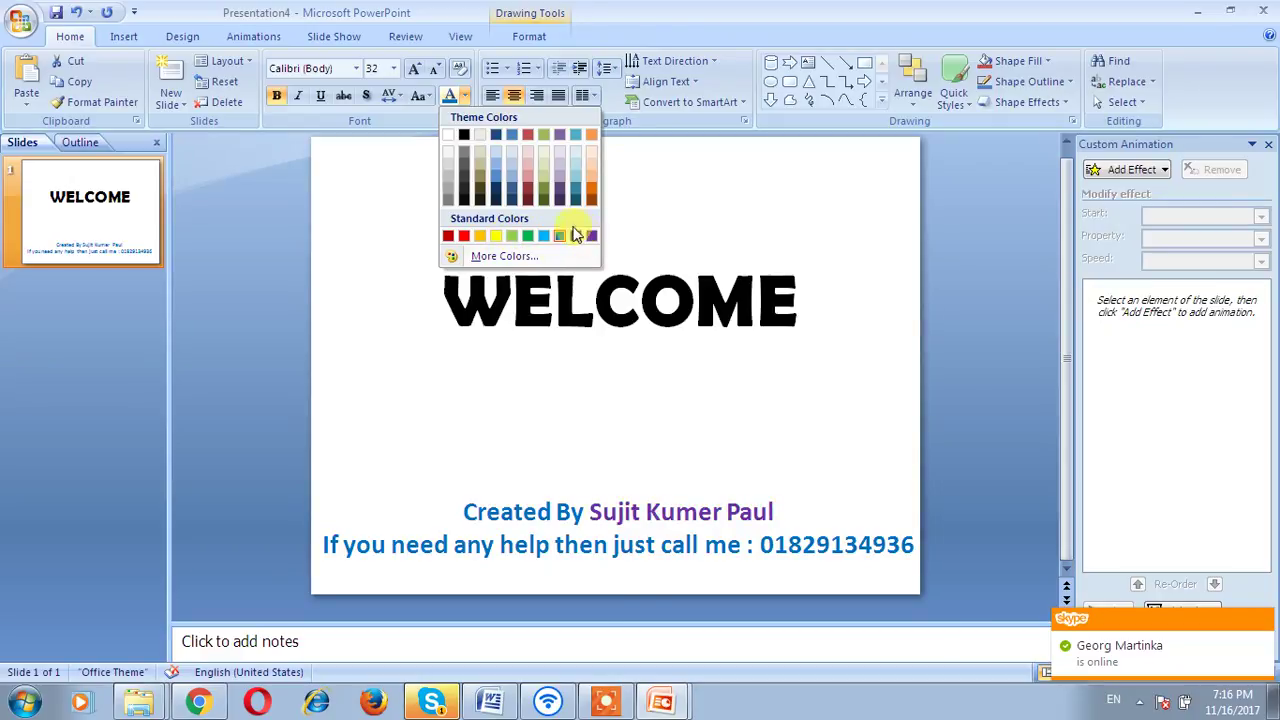
click(466, 201)
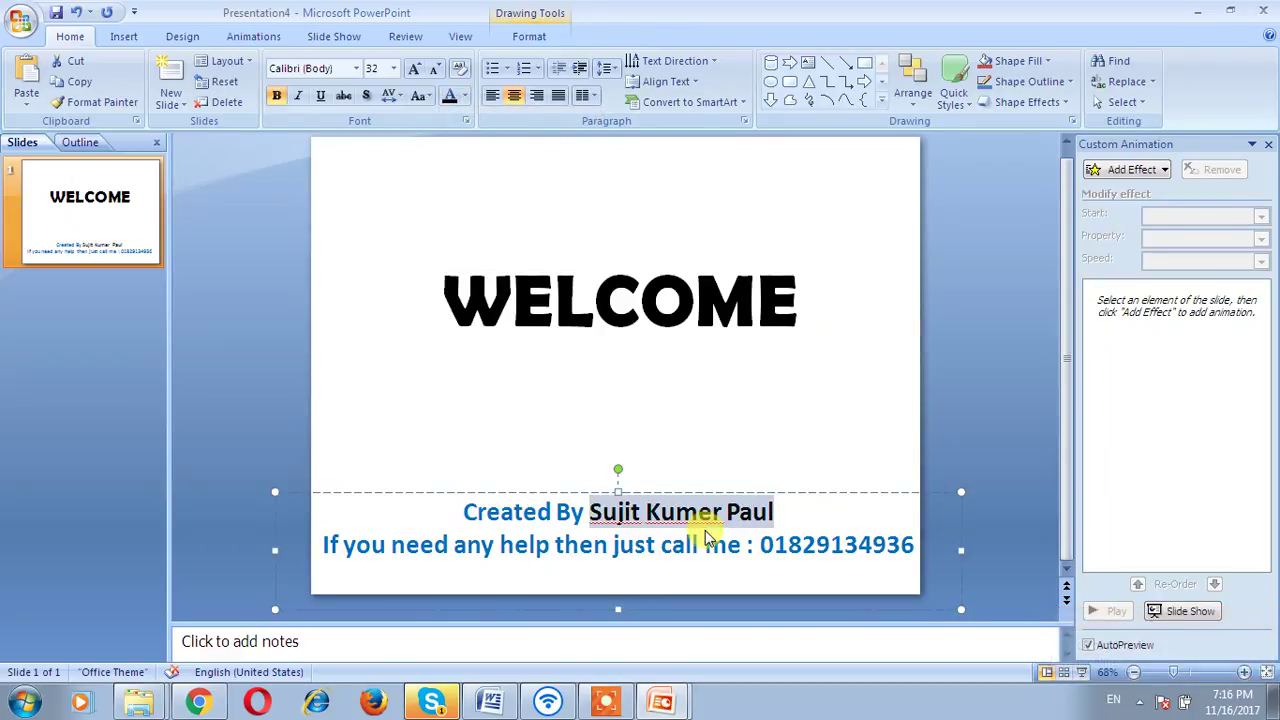
click(728, 449)
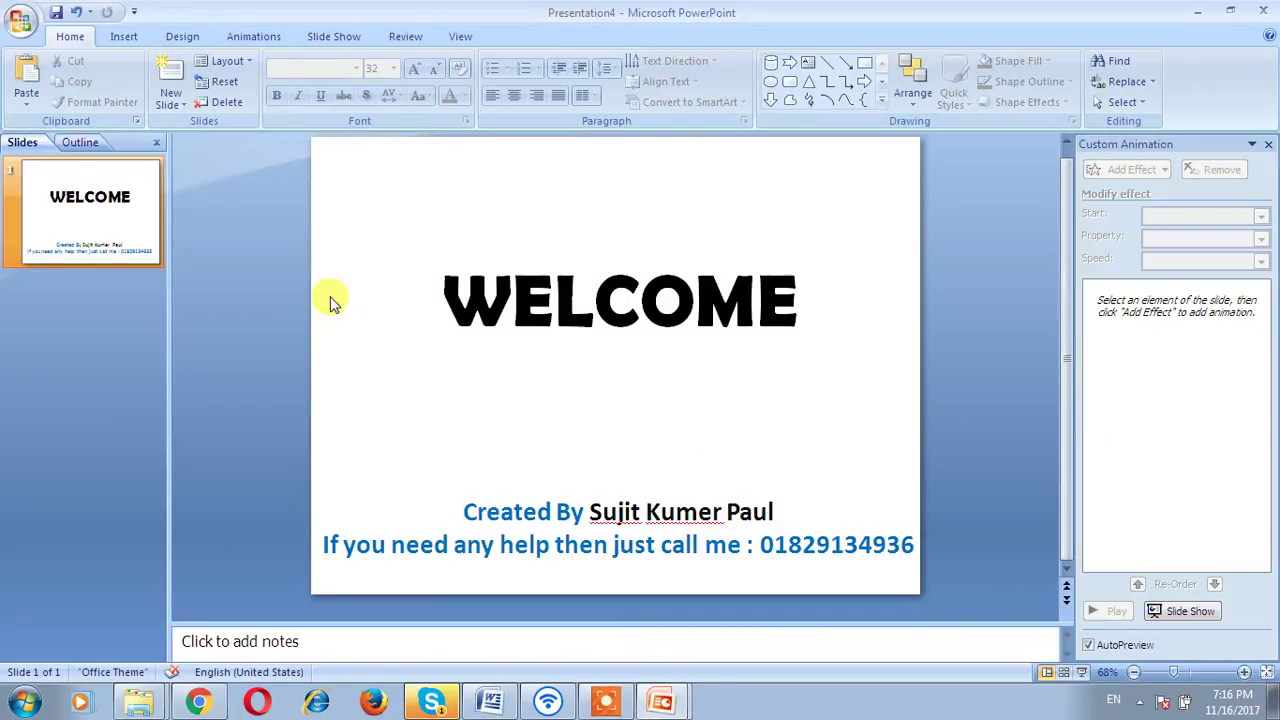
Change the WELCOME heading's font colour to a blue theme colour.
click(586, 300)
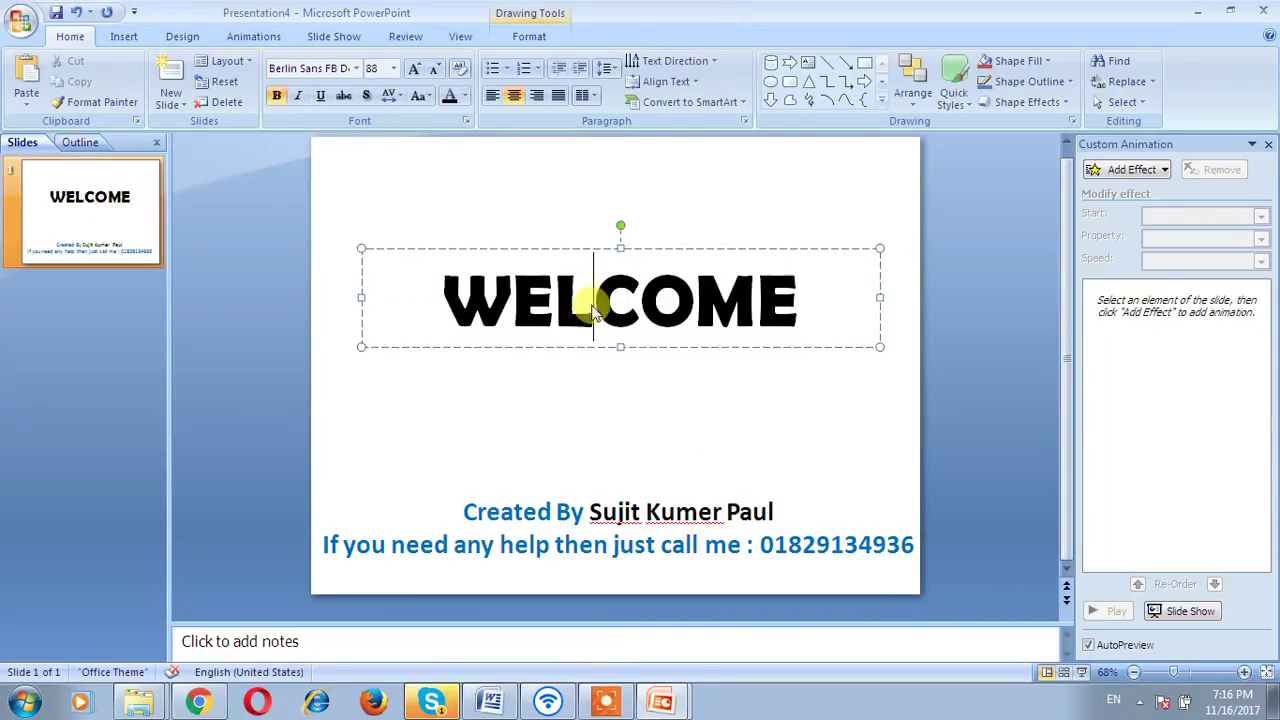
drag(429, 295, 780, 295)
click(465, 96)
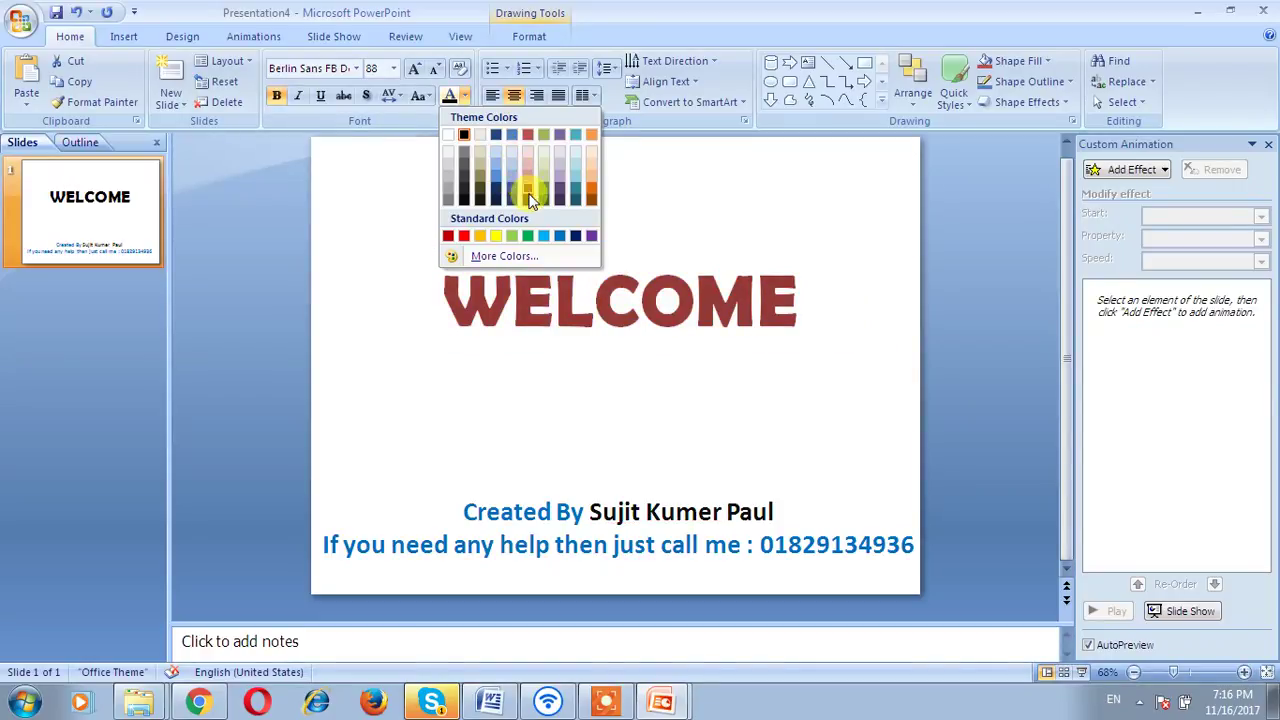
click(561, 238)
click(700, 392)
click(660, 278)
click(626, 215)
Draw a rectangle spanning the top edge of the slide.
click(126, 36)
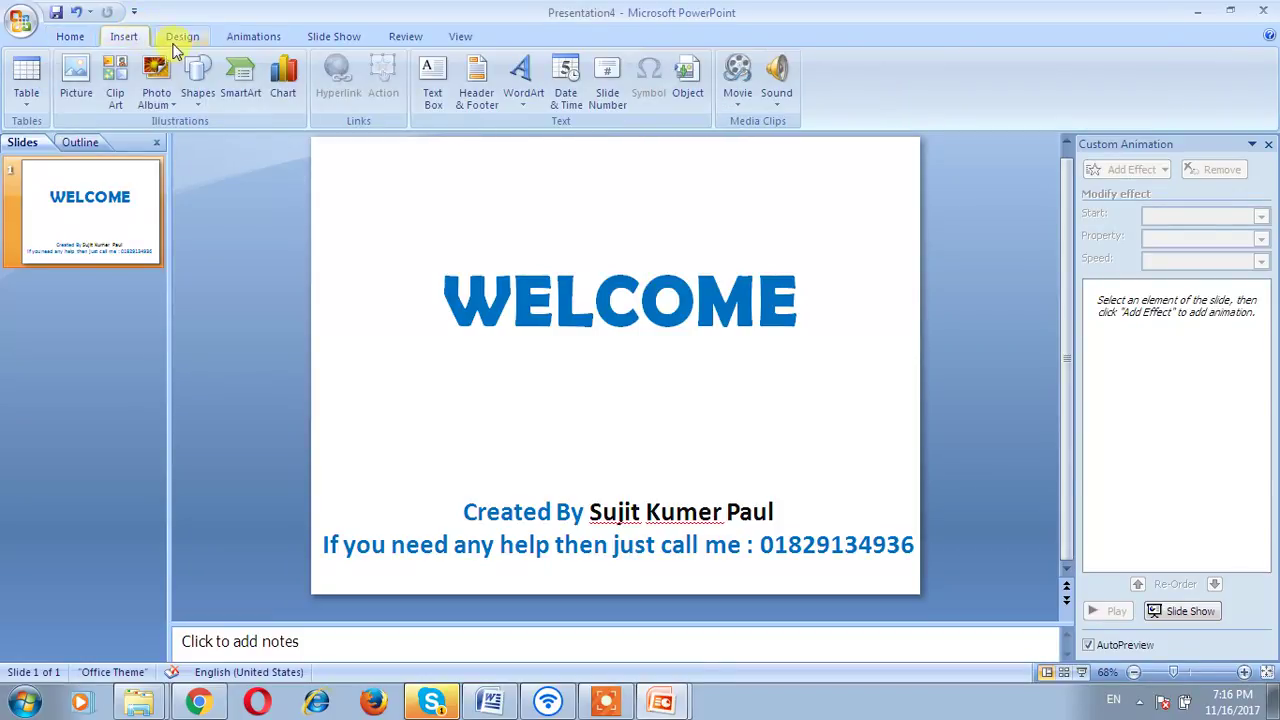
click(180, 40)
click(133, 38)
click(198, 92)
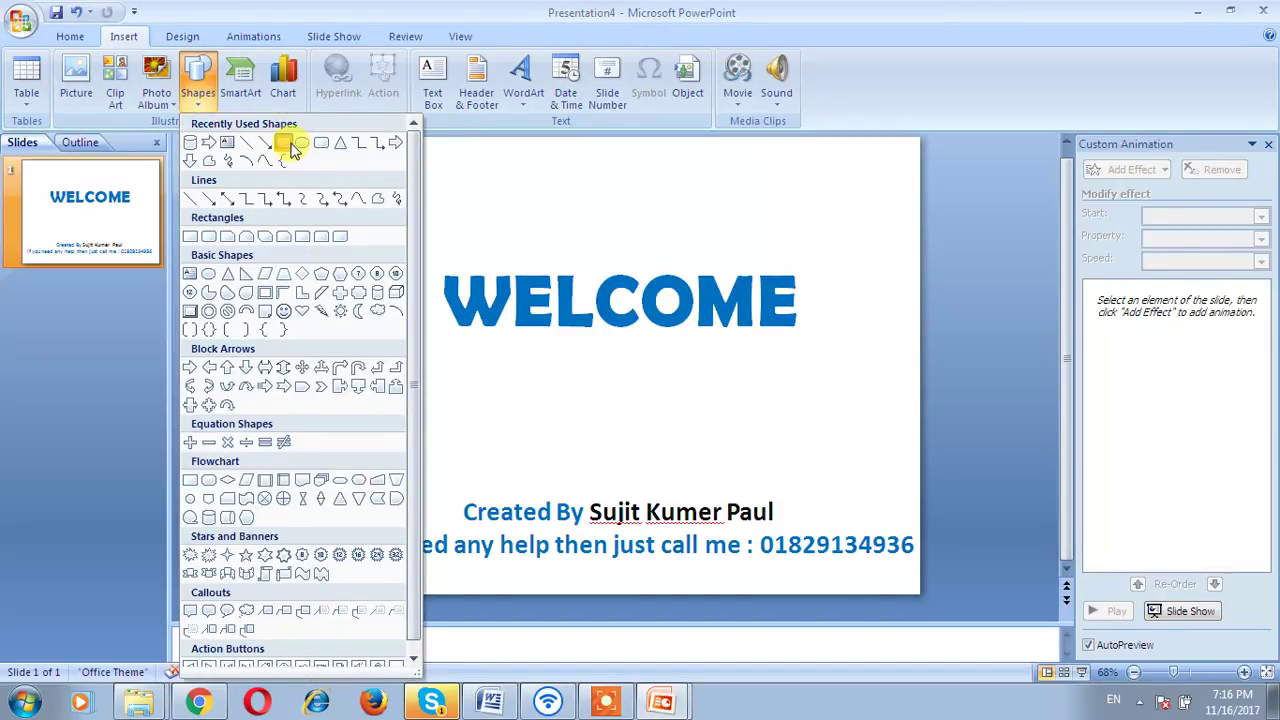
click(287, 145)
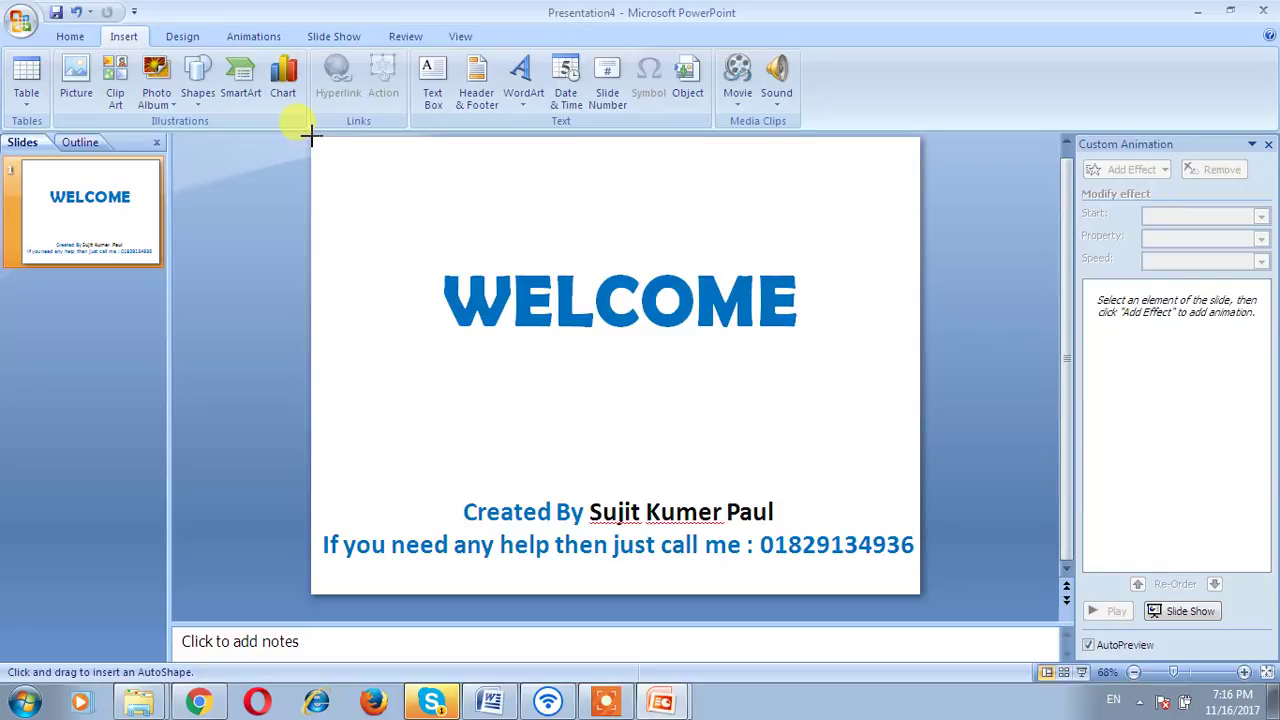
drag(312, 146, 909, 238)
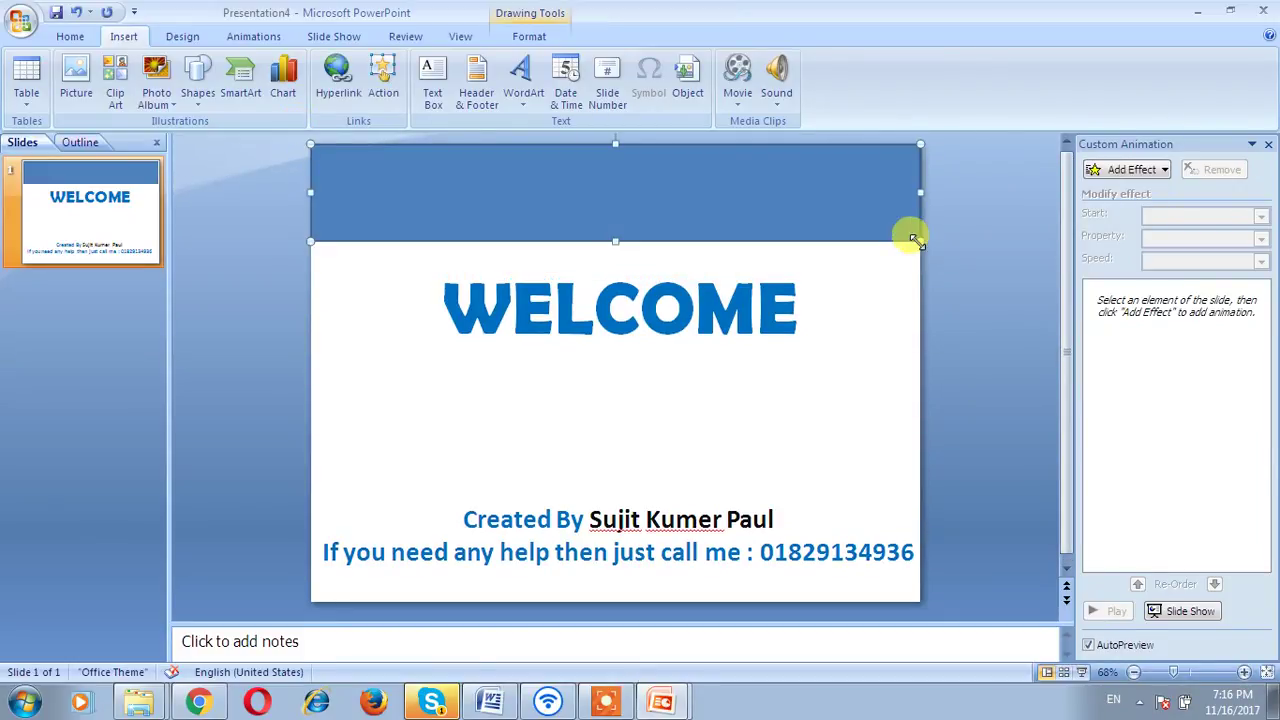
right_click(752, 182)
click(588, 178)
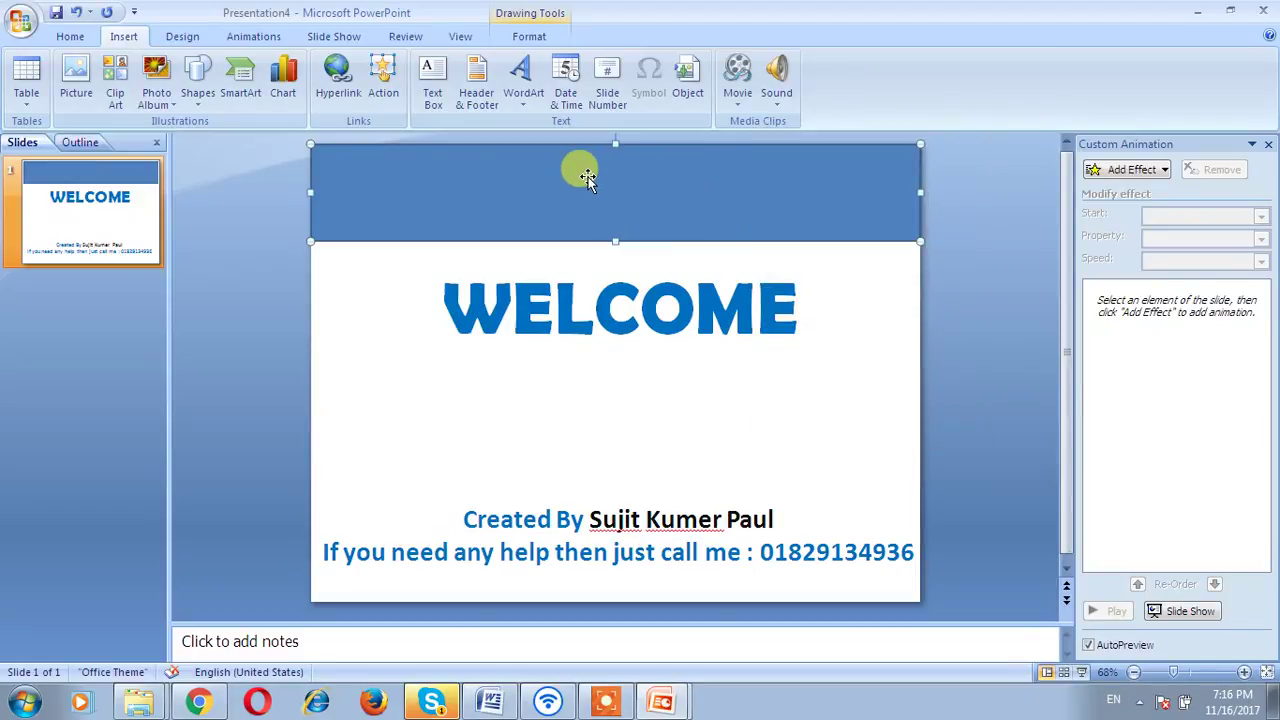
mouse_move(595, 197)
mouse_down()
mouse_move(632, 167)
mouse_move(618, 196)
mouse_up()
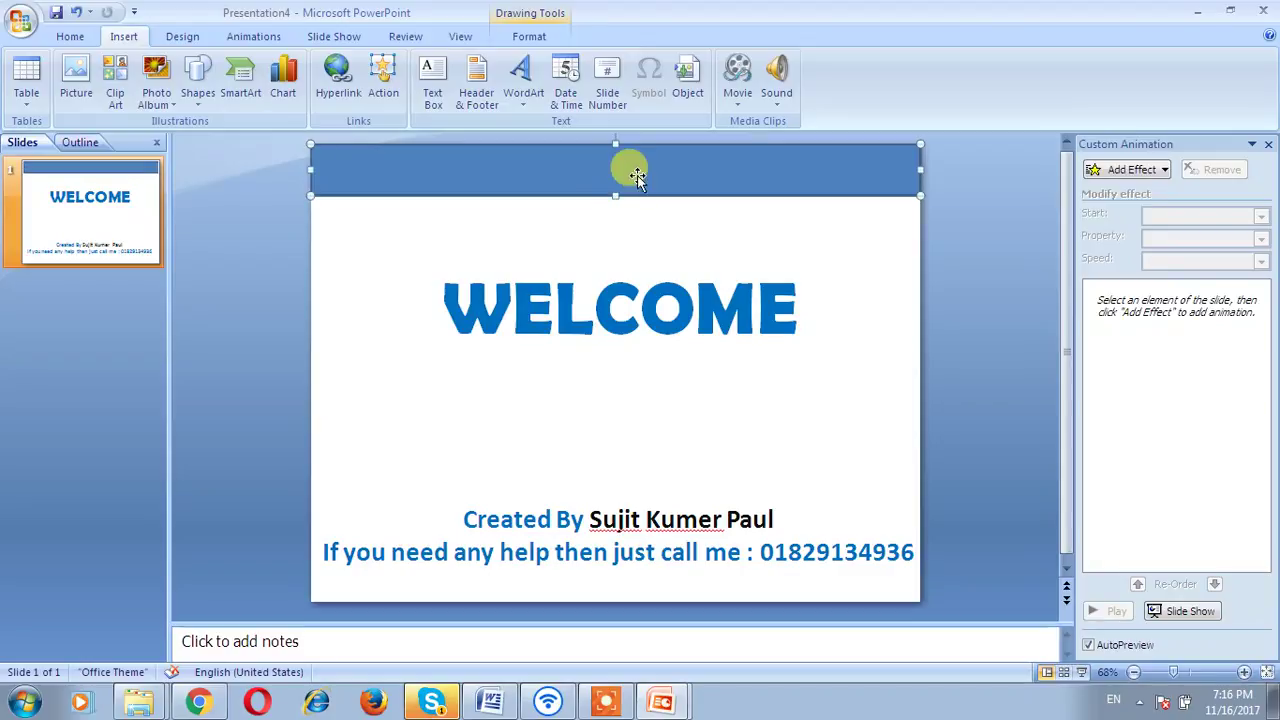
Give the top rectangle the blue gradient shape style.
double_click(638, 175)
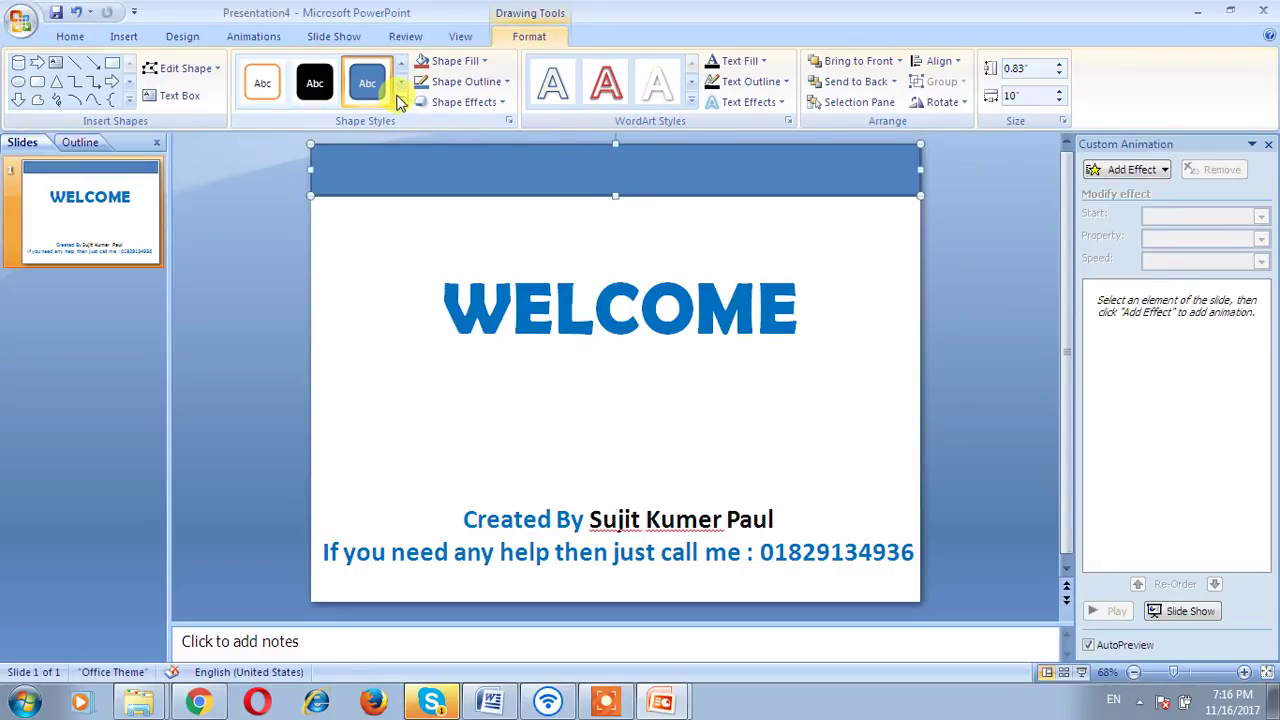
click(401, 100)
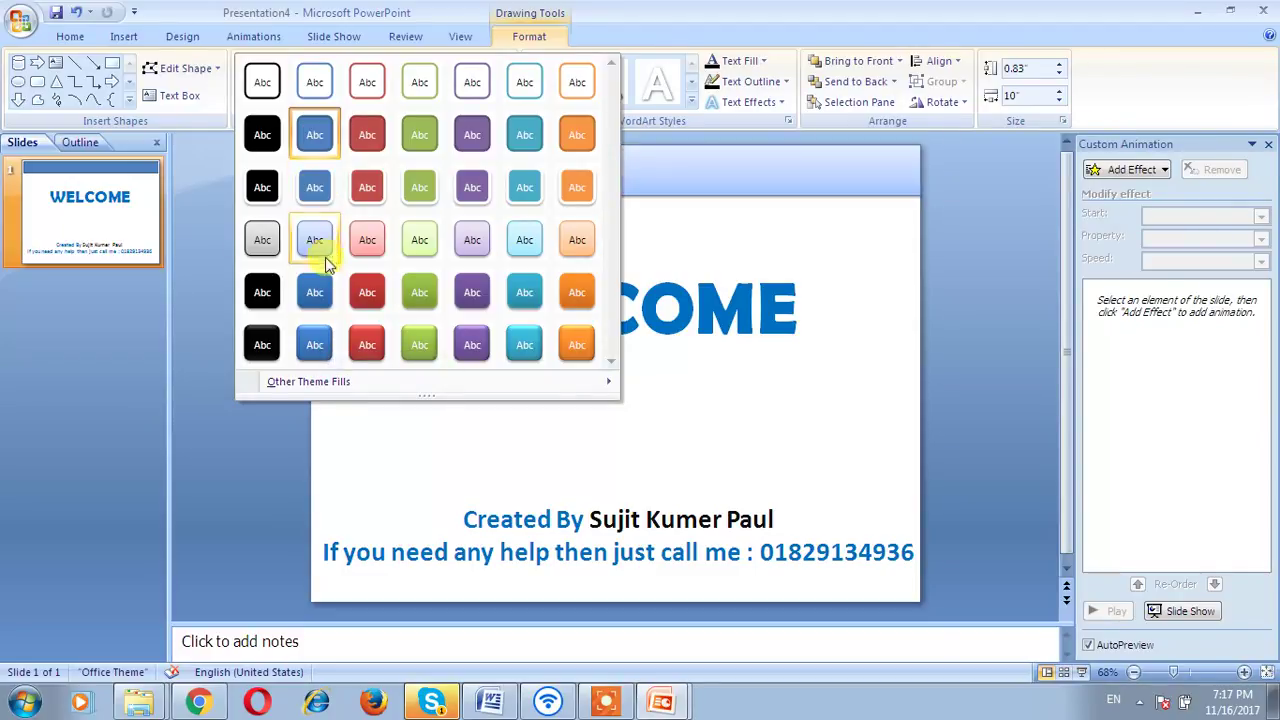
click(318, 289)
click(617, 216)
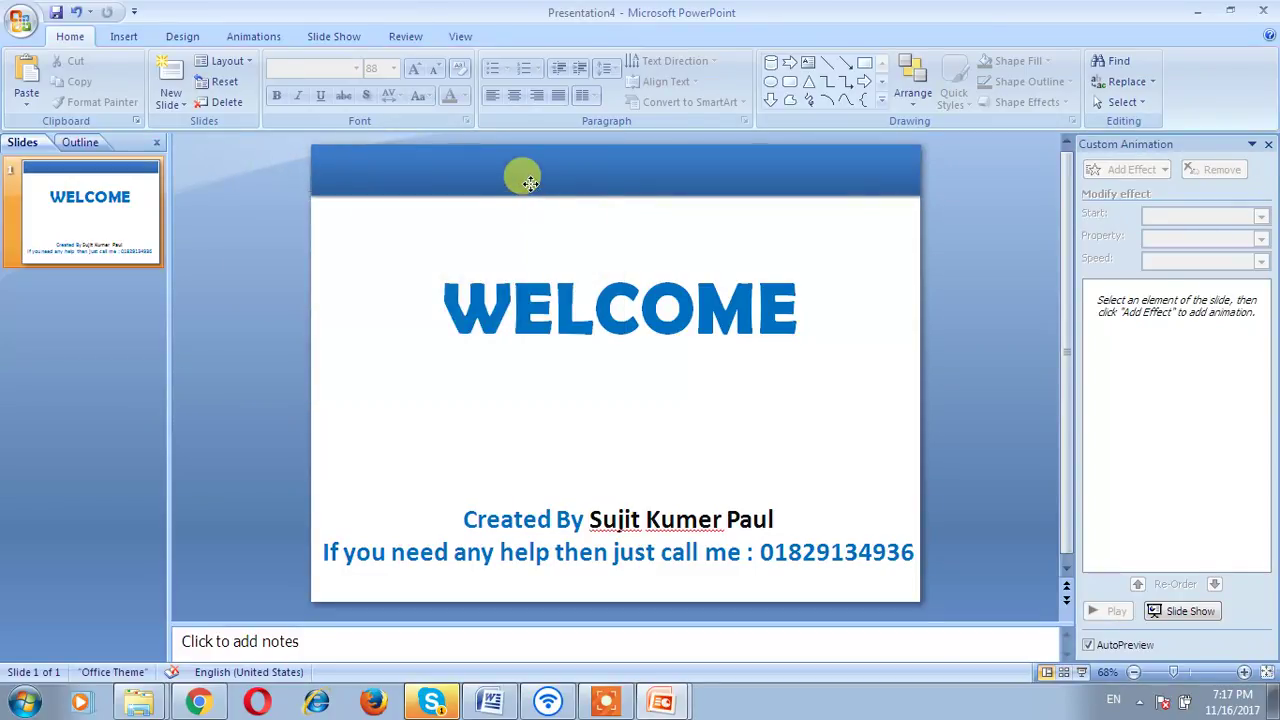
Duplicate the top blue banner and place the copy along the slide bottom.
click(530, 183)
mouse_move(510, 191)
mouse_down()
mouse_move(548, 206)
mouse_move(550, 478)
mouse_move(580, 381)
mouse_up()
click(565, 500)
drag(609, 451, 615, 578)
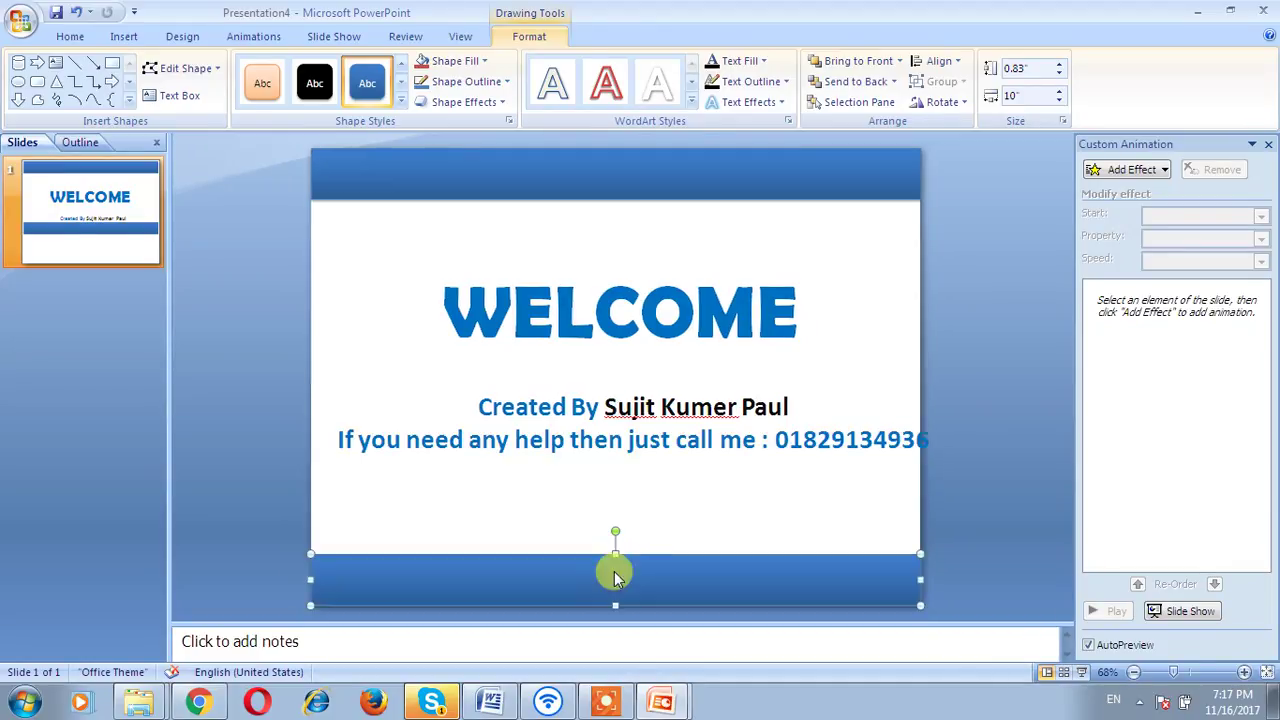
click(800, 495)
Break the help line so 'then just call me' starts a new line.
click(832, 443)
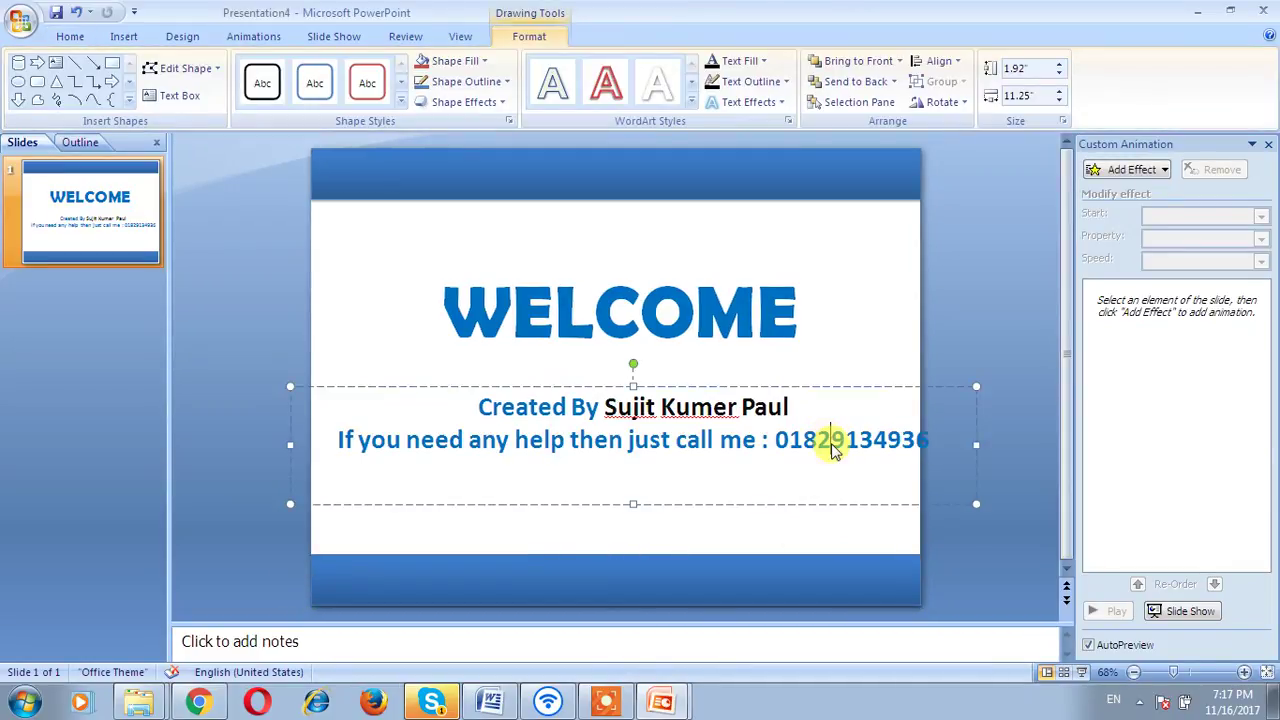
click(770, 441)
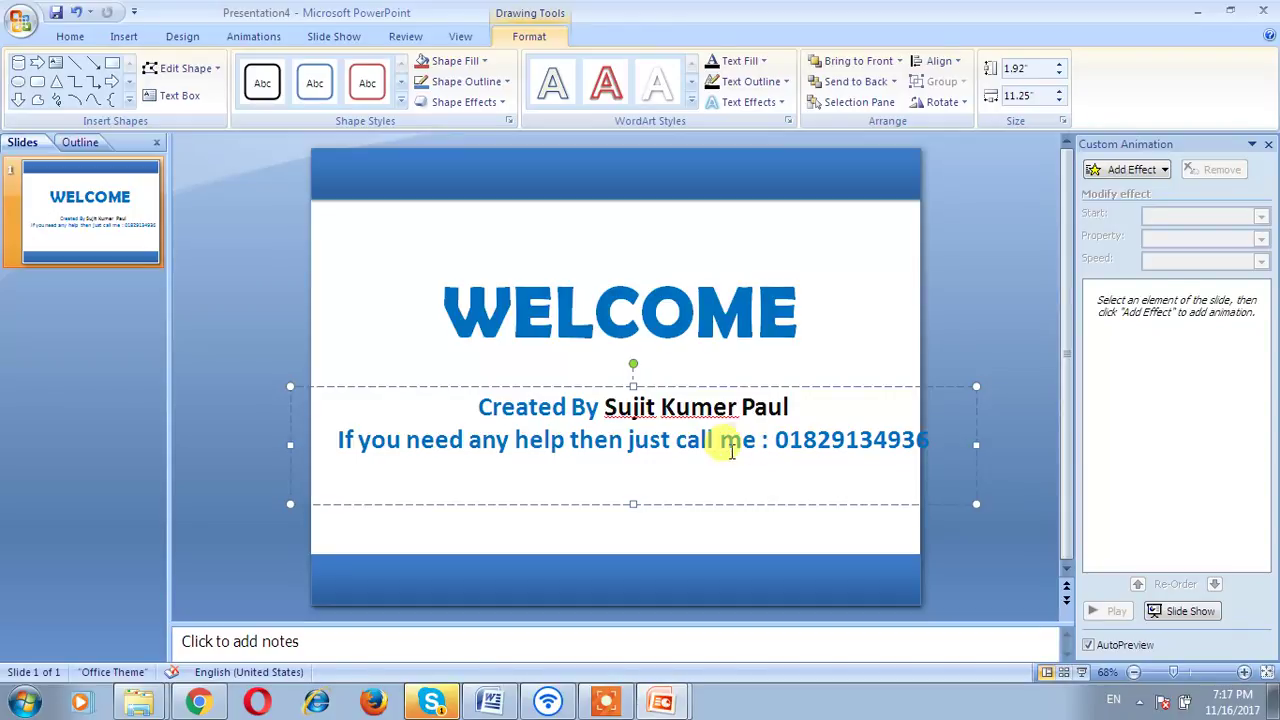
click(566, 440)
key(Return)
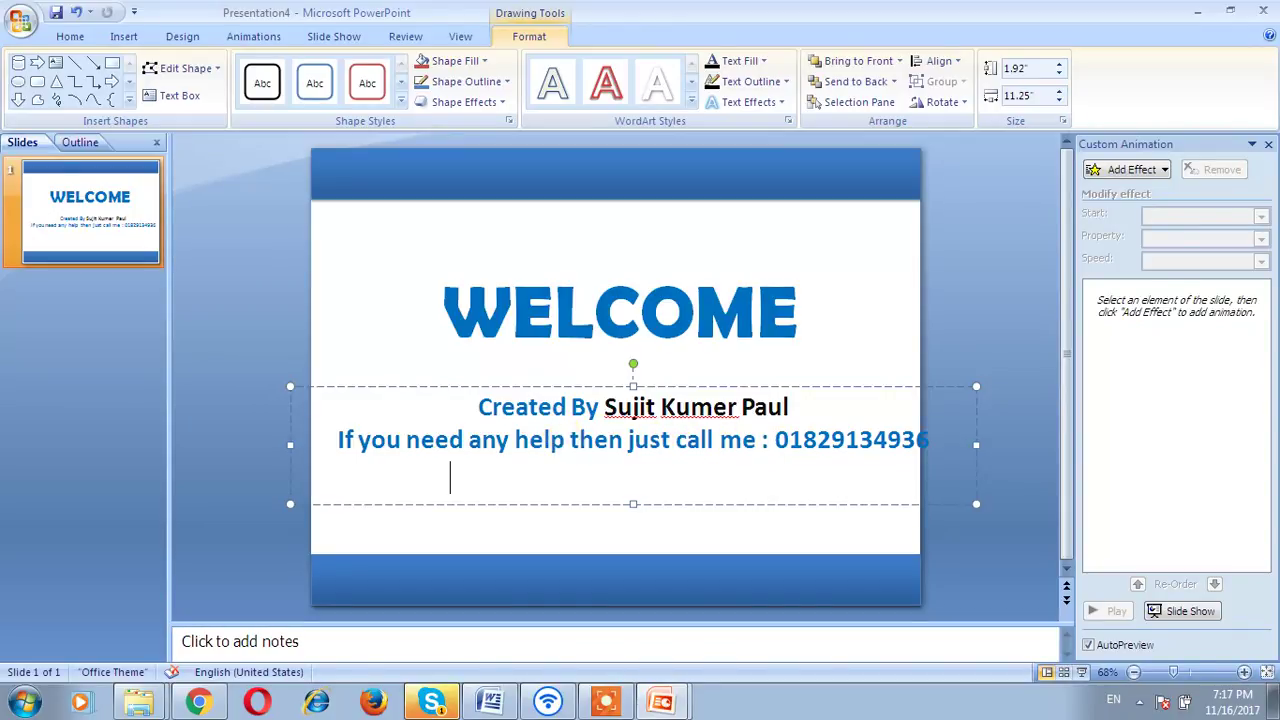
click(771, 406)
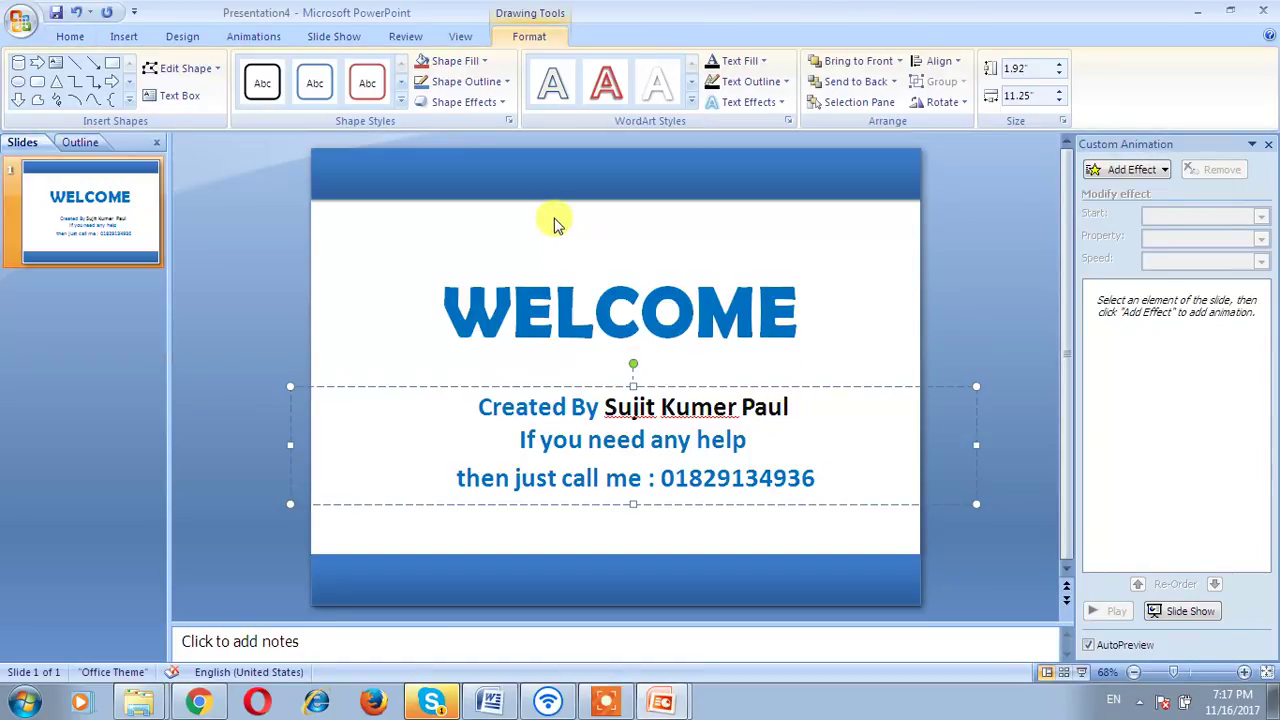
click(557, 224)
Draw a snipped-corner rectangle over the contact text, keeping WELCOME visible above it.
click(167, 38)
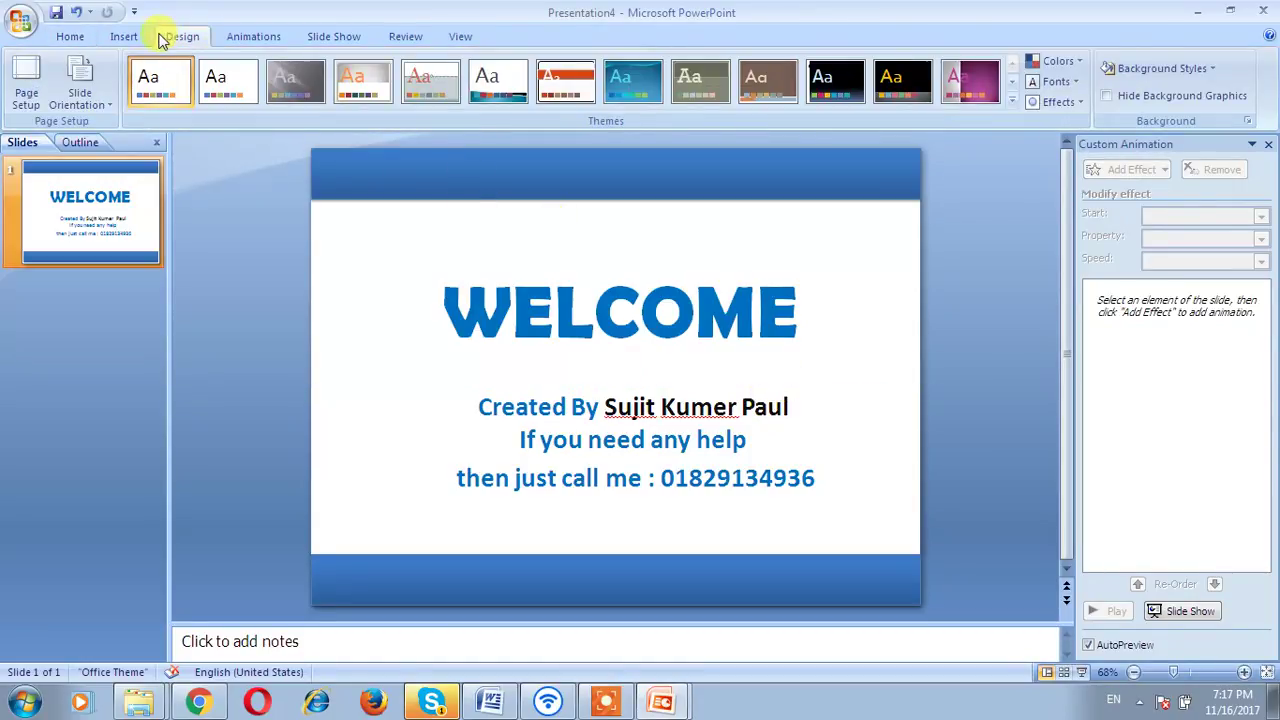
click(127, 36)
click(197, 92)
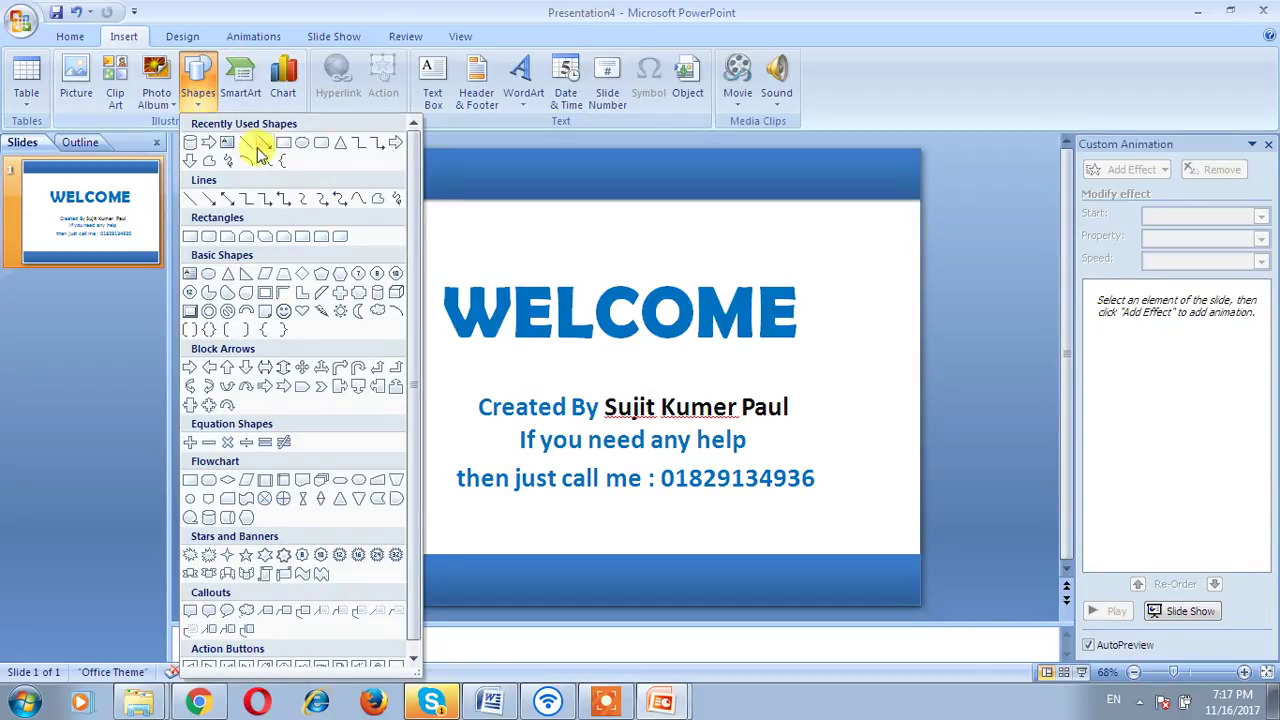
click(265, 237)
mouse_move(366, 229)
mouse_down()
mouse_move(865, 499)
mouse_move(876, 527)
mouse_up()
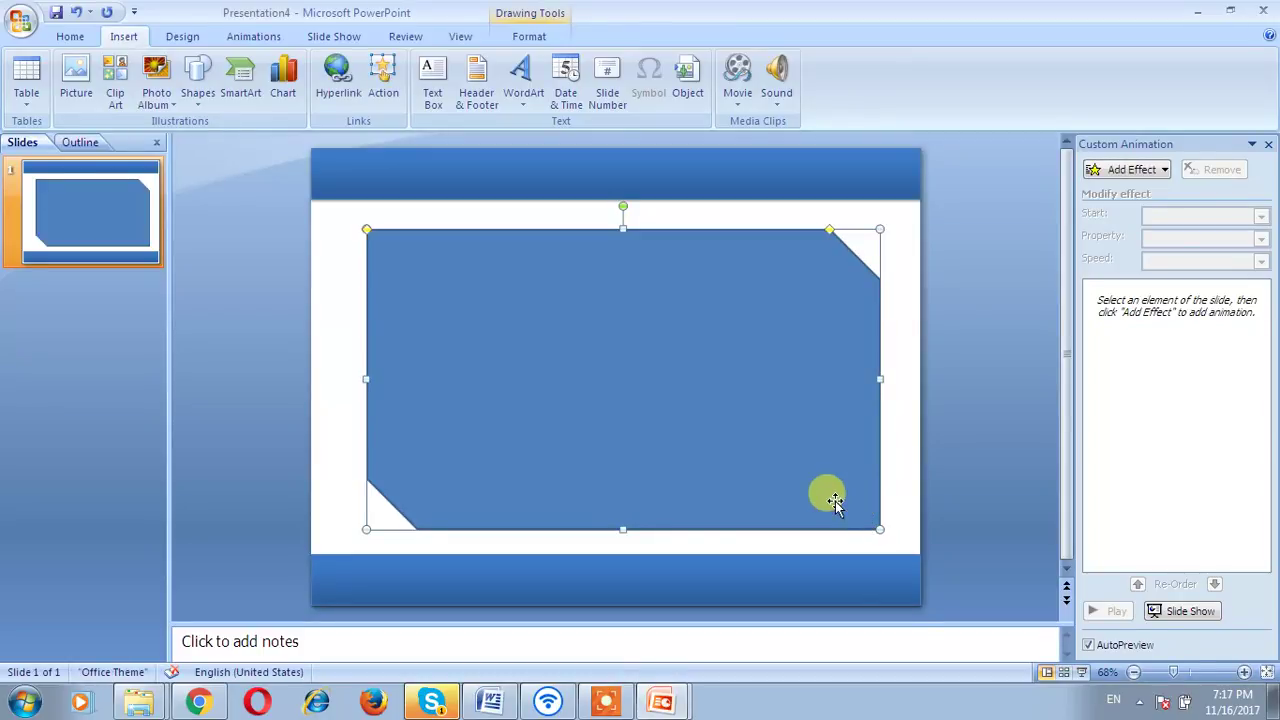
drag(879, 229, 878, 367)
Send the snipped box to the back and select all three contact lines.
right_click(763, 393)
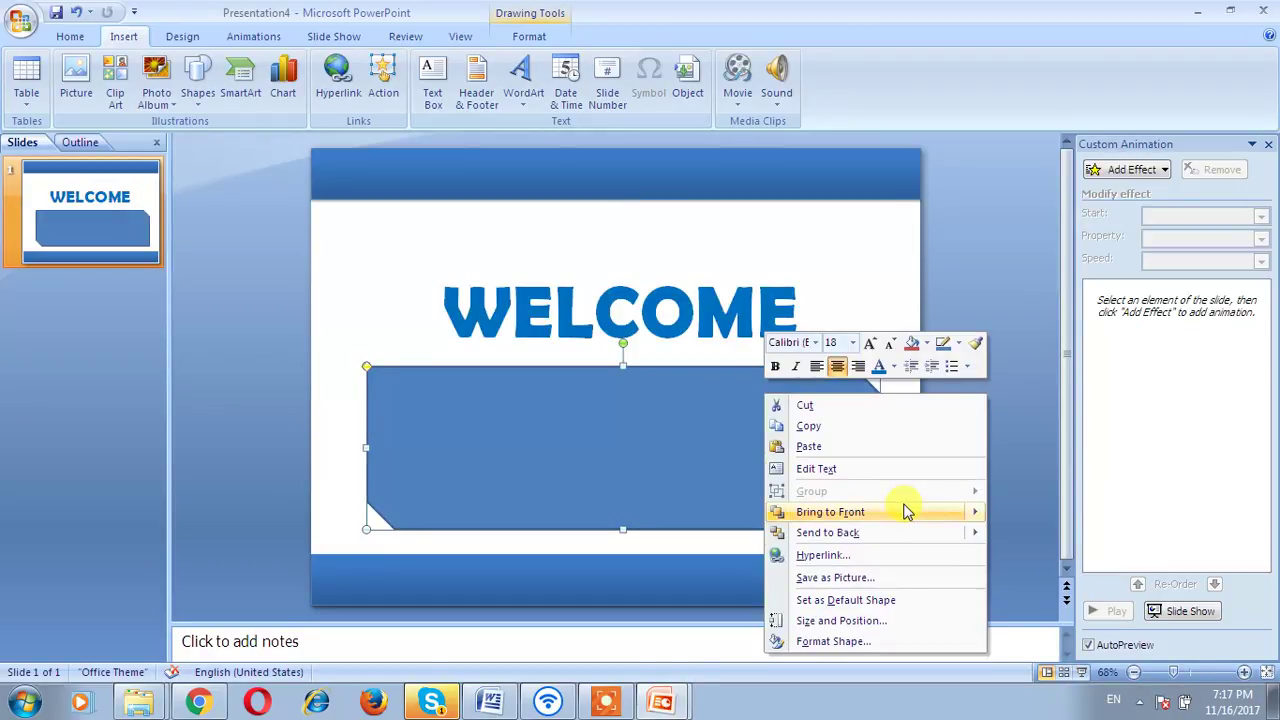
mouse_move(955, 532)
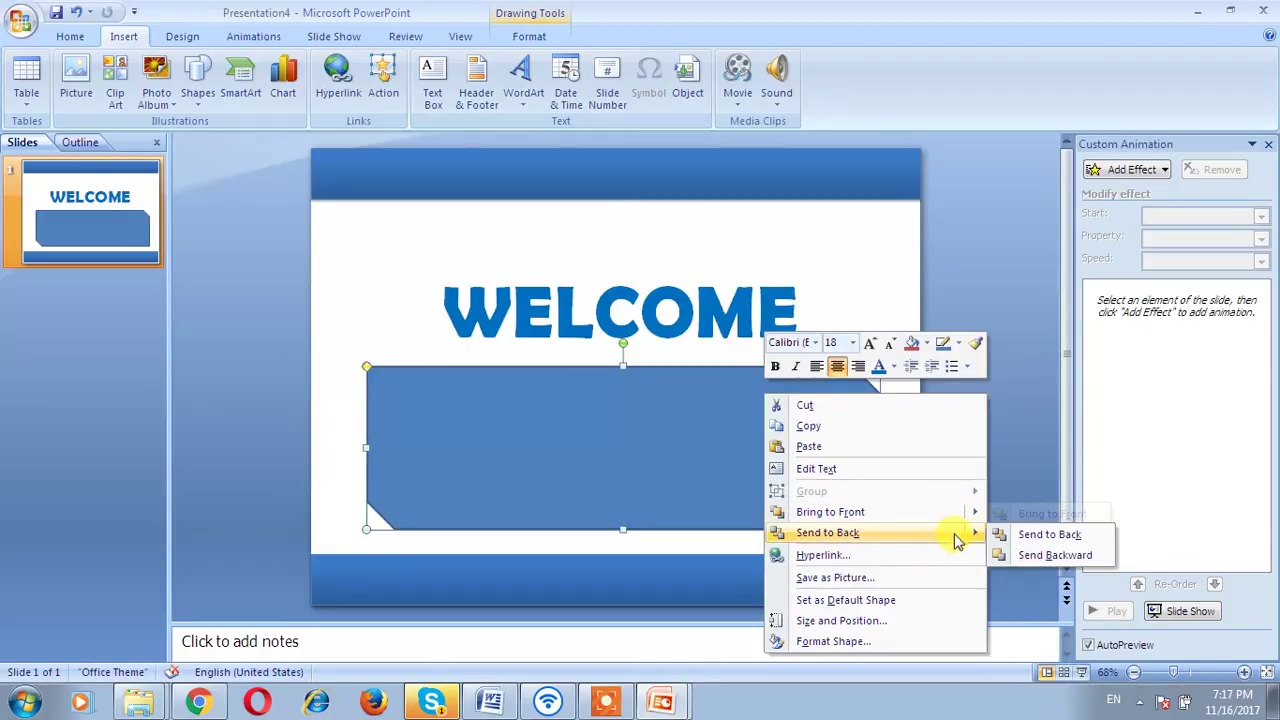
click(1022, 540)
click(871, 343)
click(728, 427)
drag(473, 405, 812, 480)
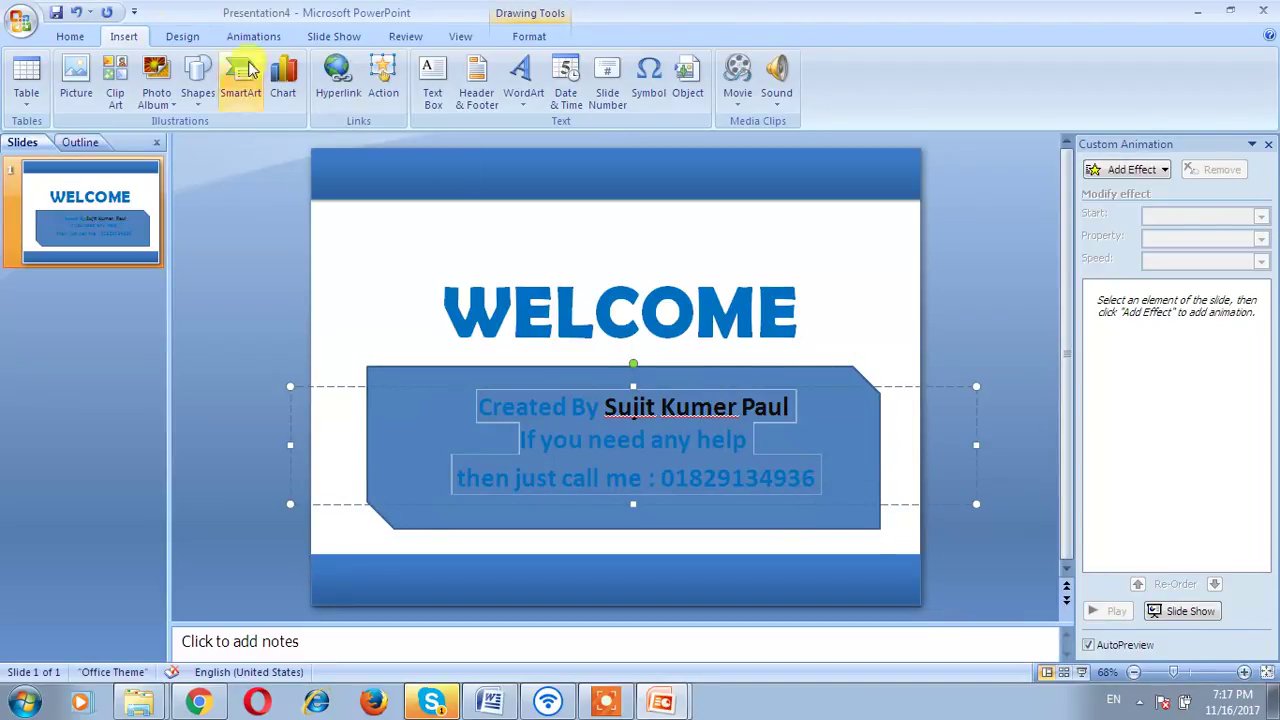
Make the three selected contact lines white.
click(76, 37)
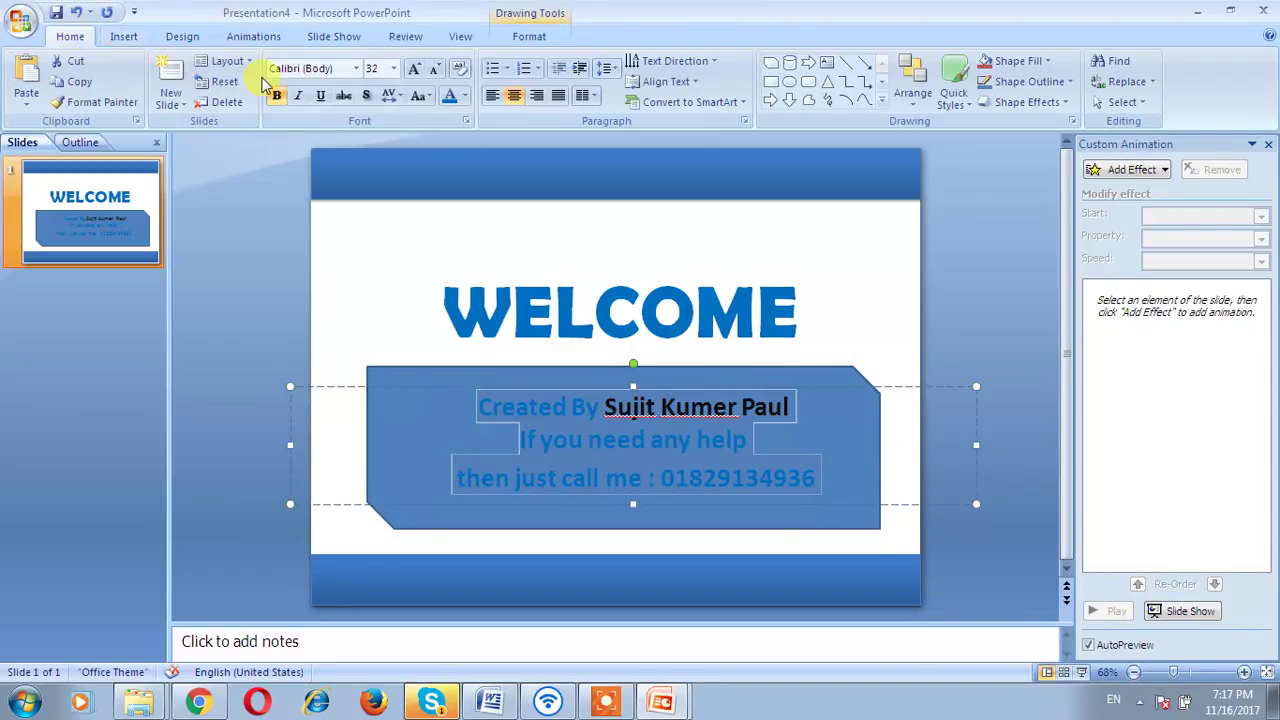
click(468, 97)
click(452, 131)
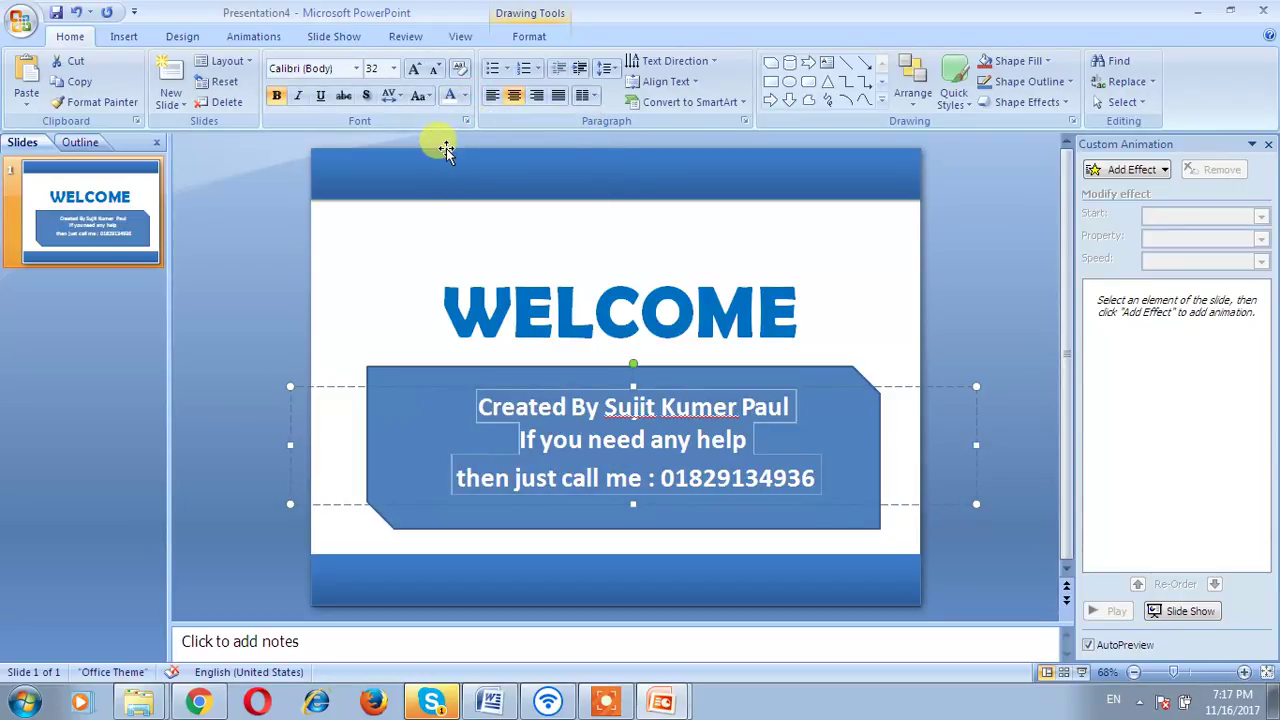
Move the blue snipped box slightly lower on the slide.
click(1000, 451)
click(834, 391)
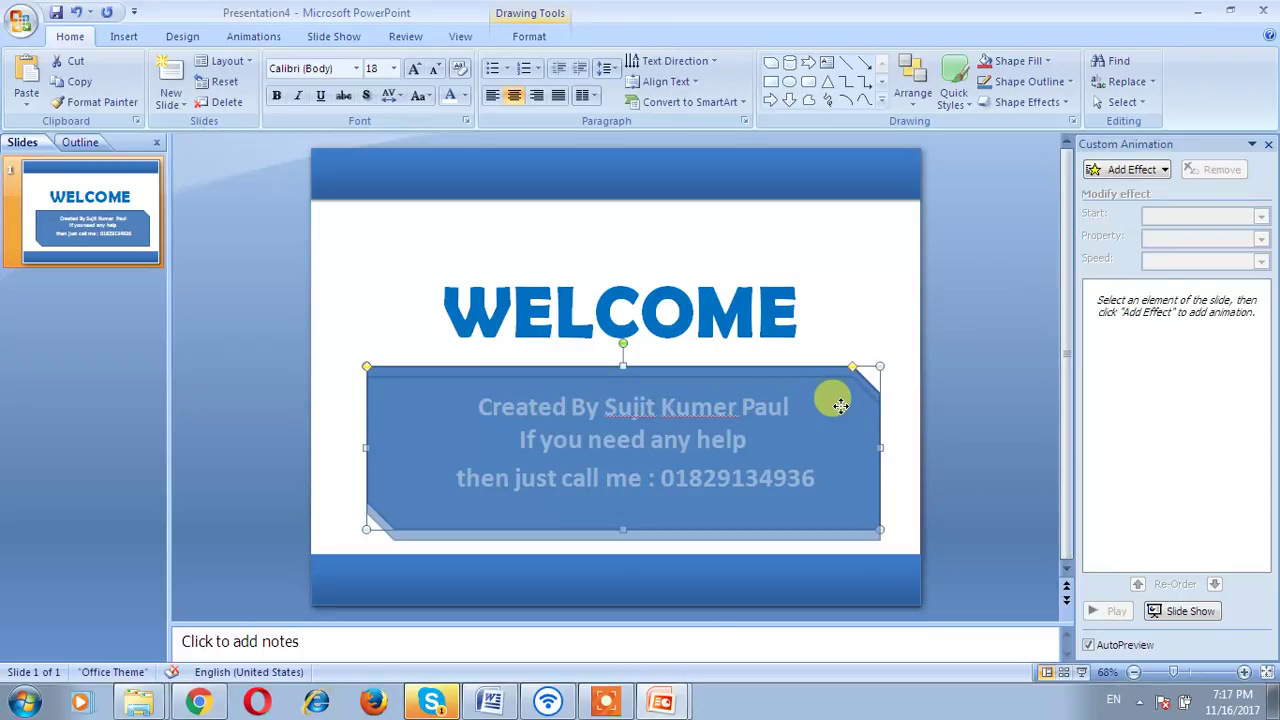
drag(840, 405, 838, 415)
double_click(823, 391)
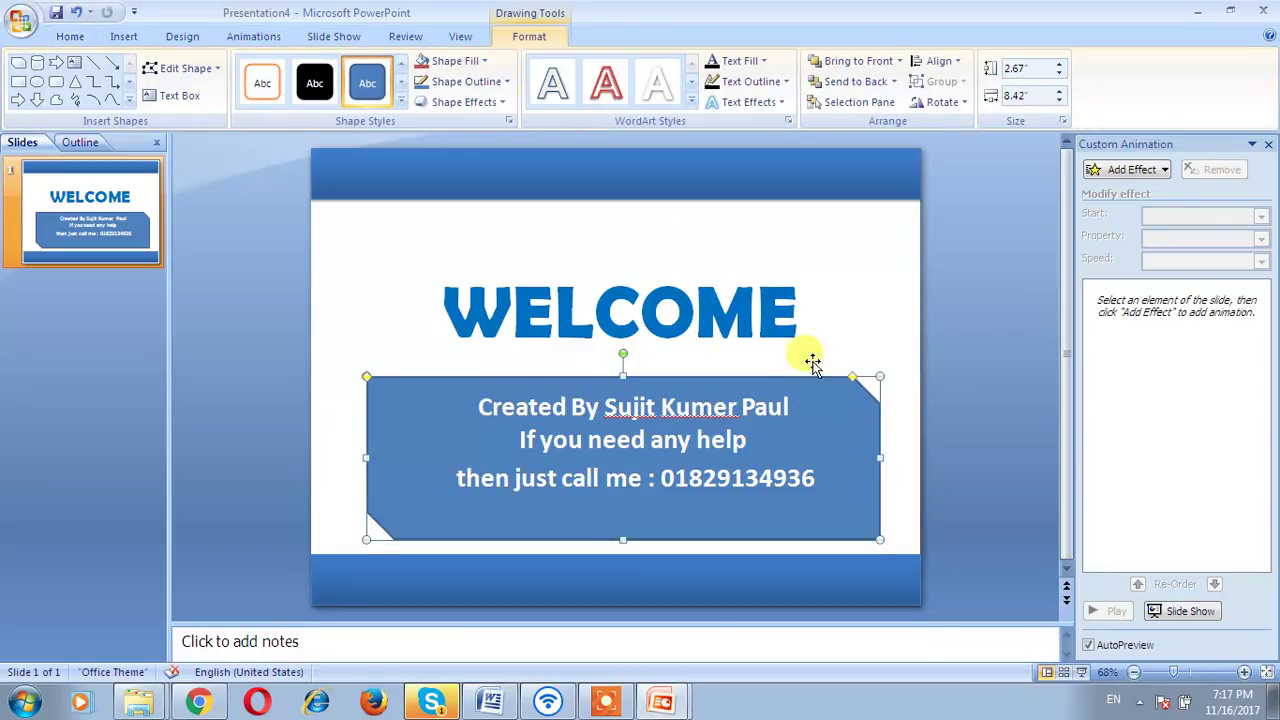
Restyle the snipped box as a blue outline with no fill.
click(400, 100)
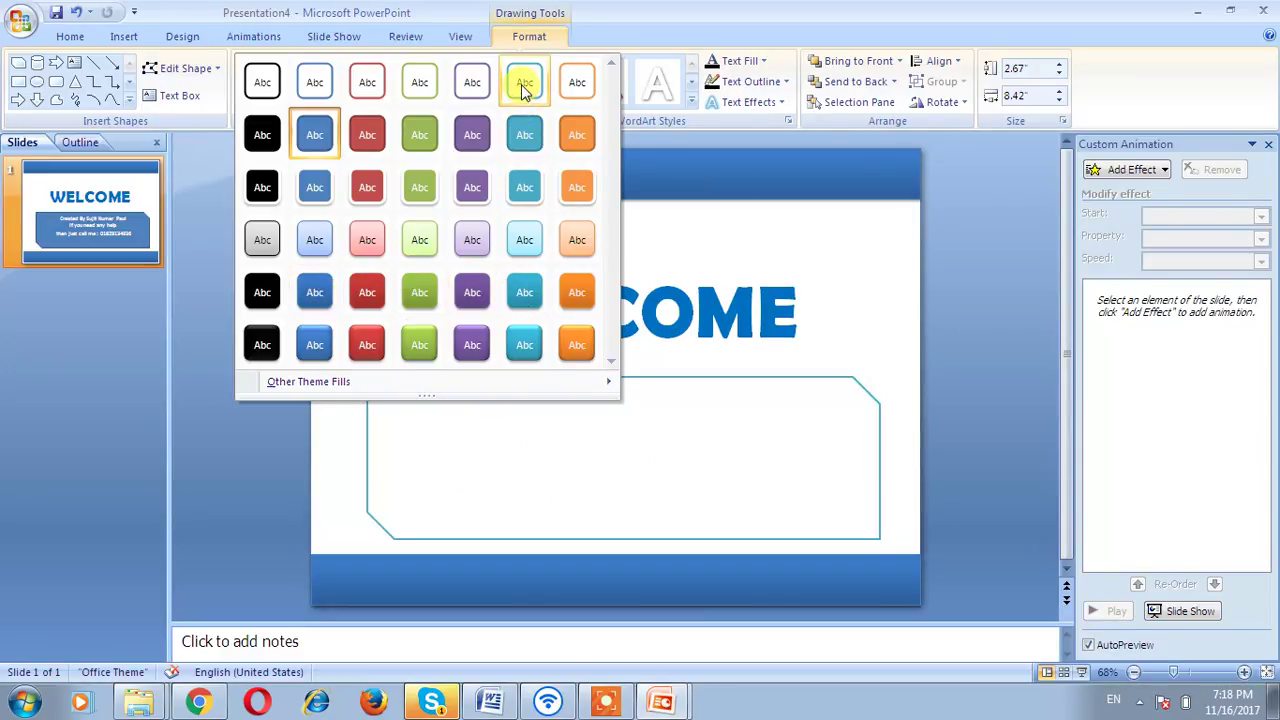
click(315, 82)
click(566, 478)
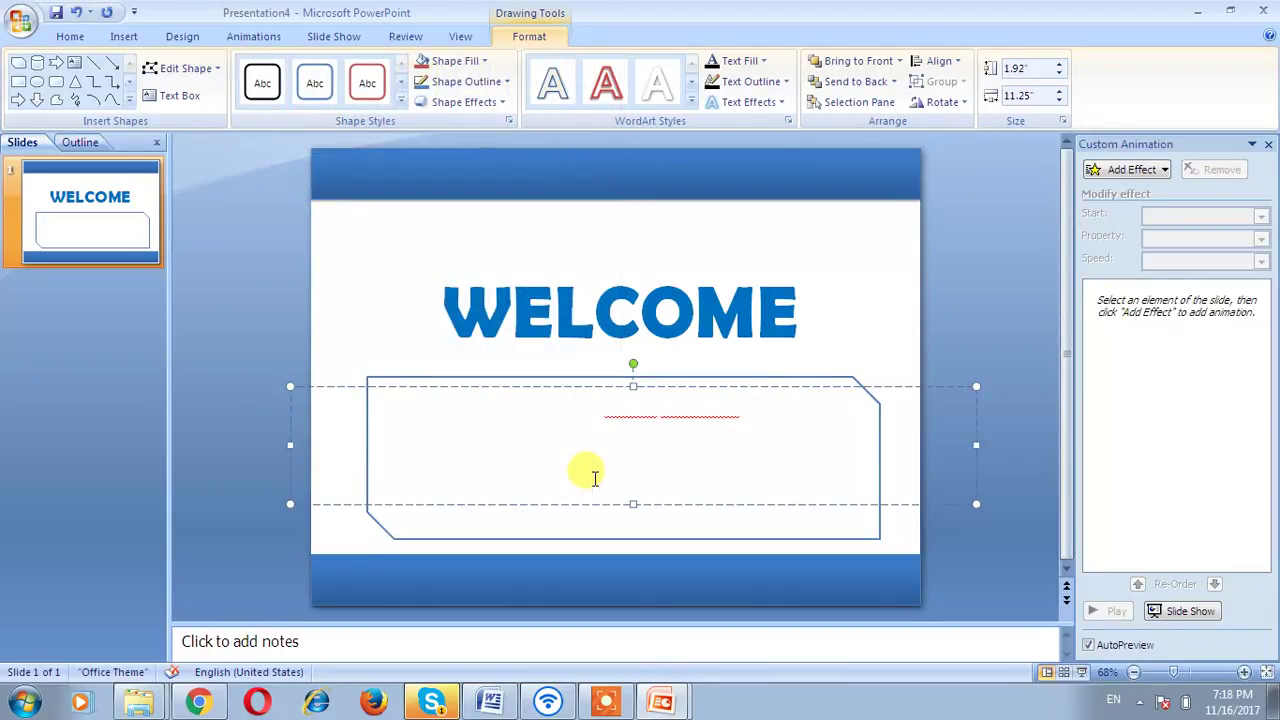
Apply a purple WordArt style to all the contact text.
key(ctrl+a)
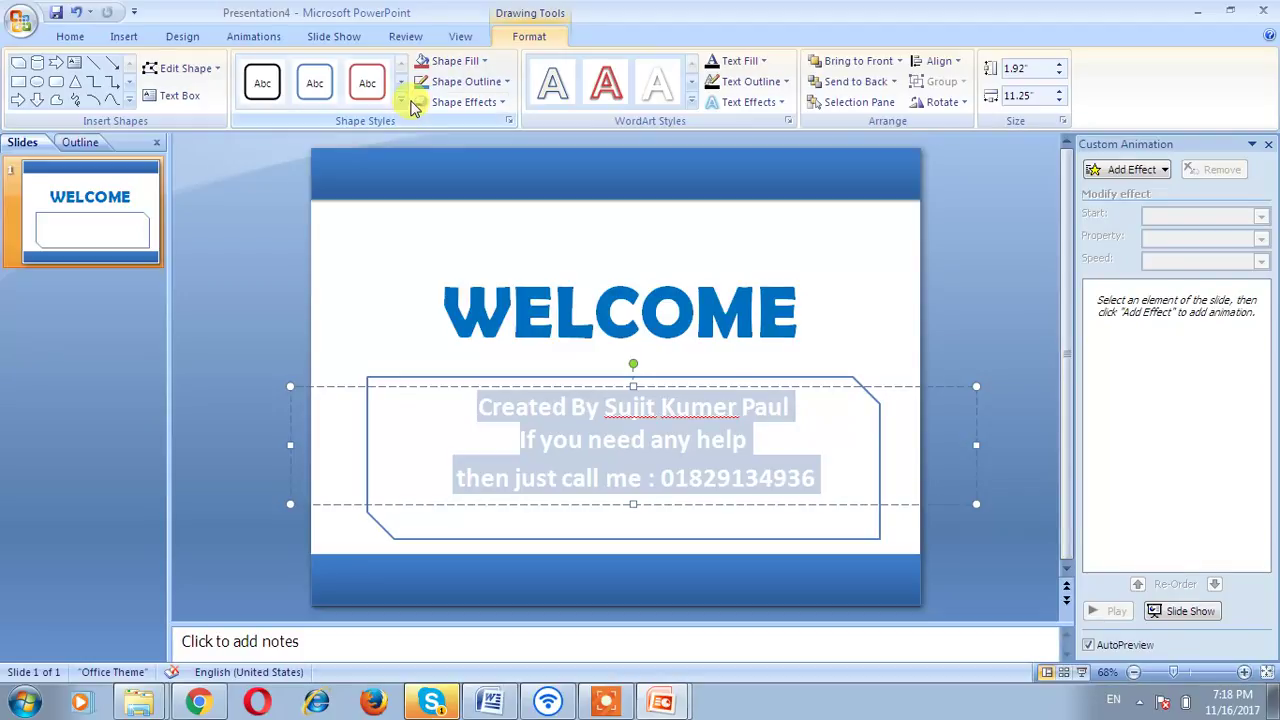
click(691, 101)
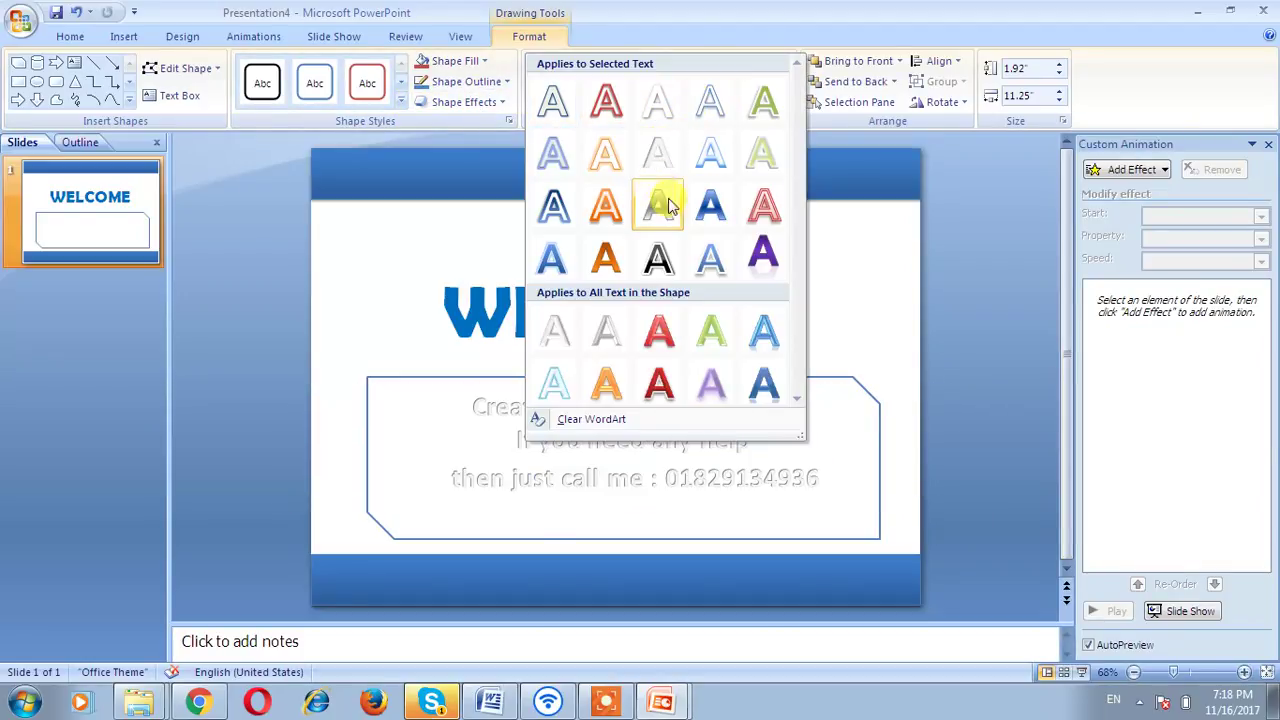
click(768, 258)
click(910, 425)
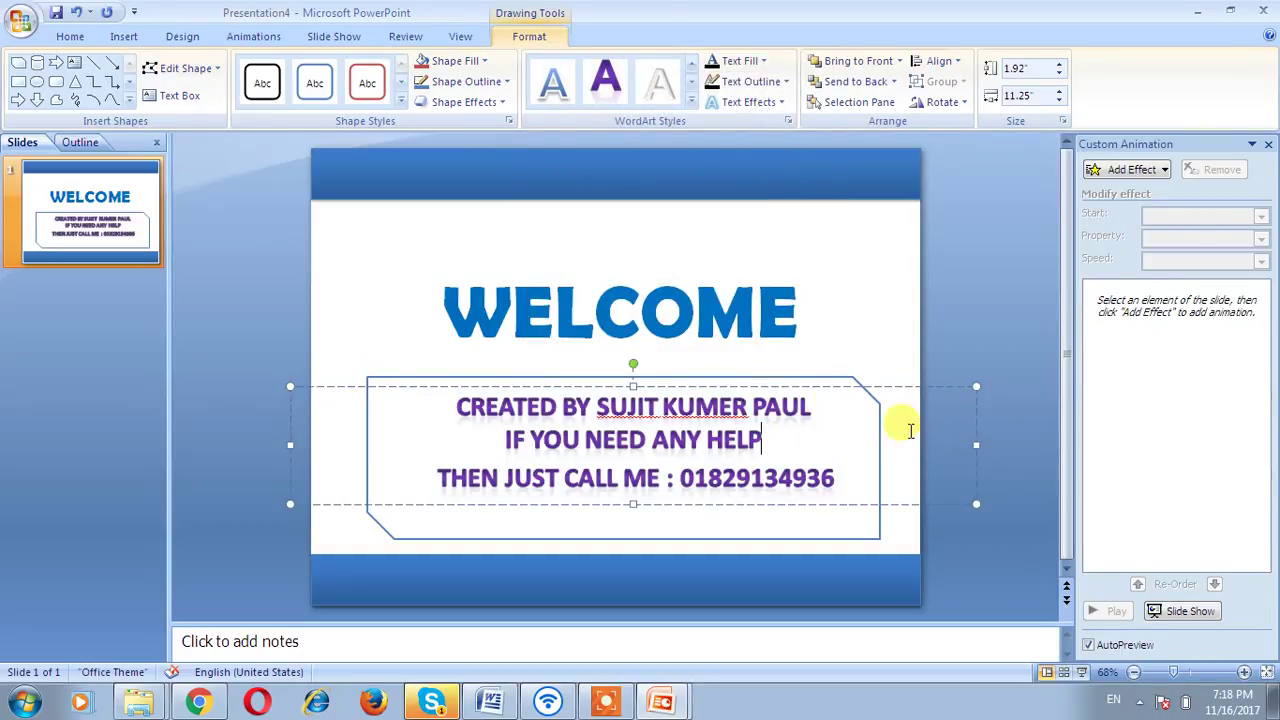
click(941, 385)
click(723, 380)
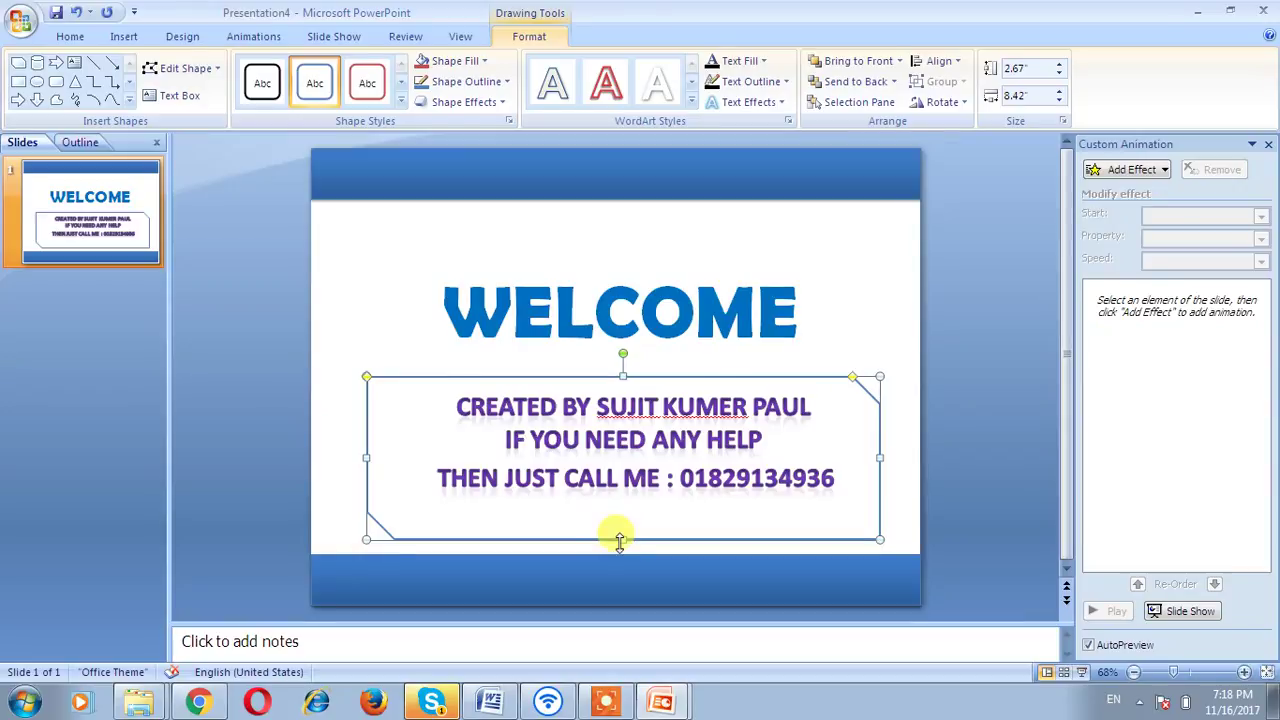
Shorten the outlined contact box to 2.33" and shift the box and its purple text slightly lower.
drag(619, 540, 621, 518)
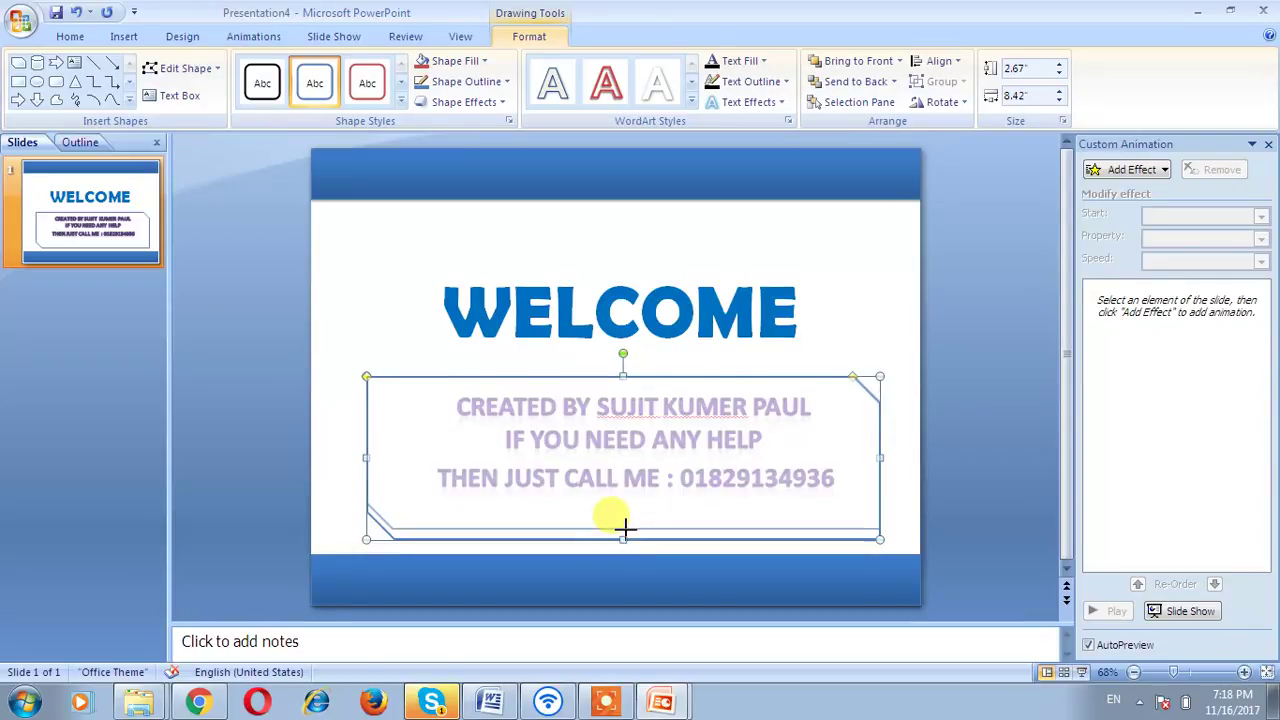
drag(651, 380, 655, 394)
click(655, 387)
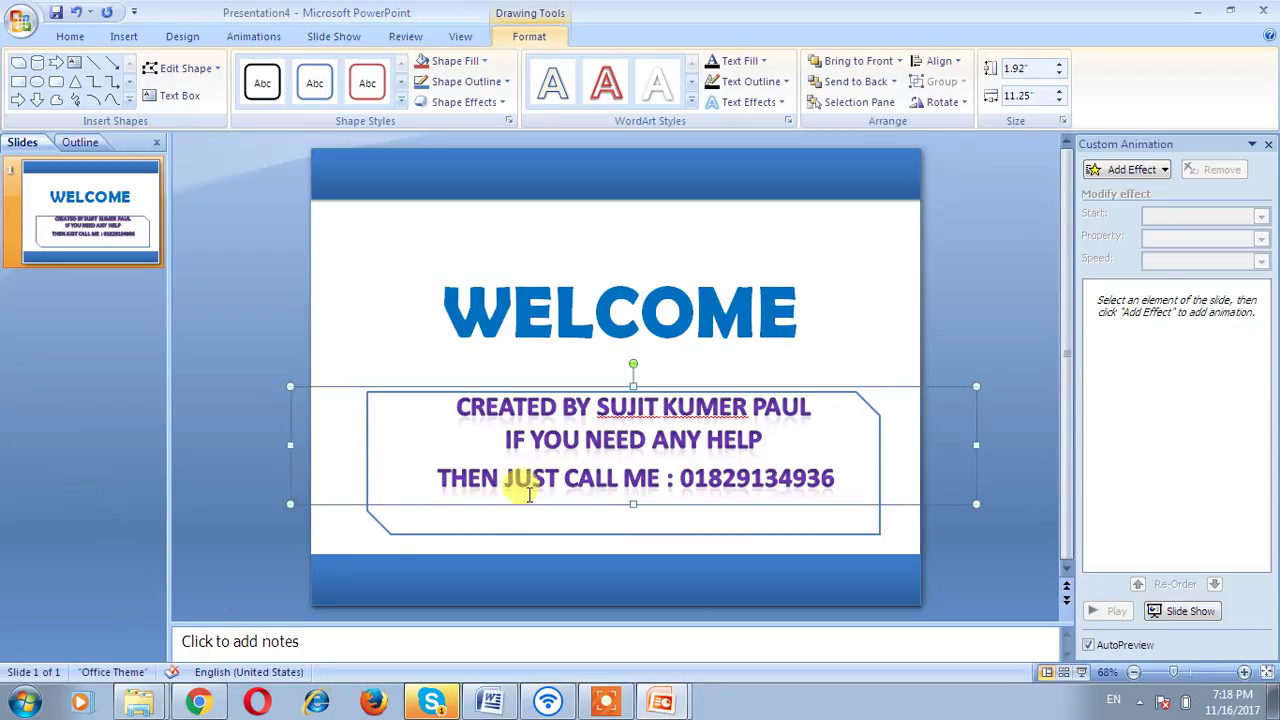
drag(529, 503, 530, 518)
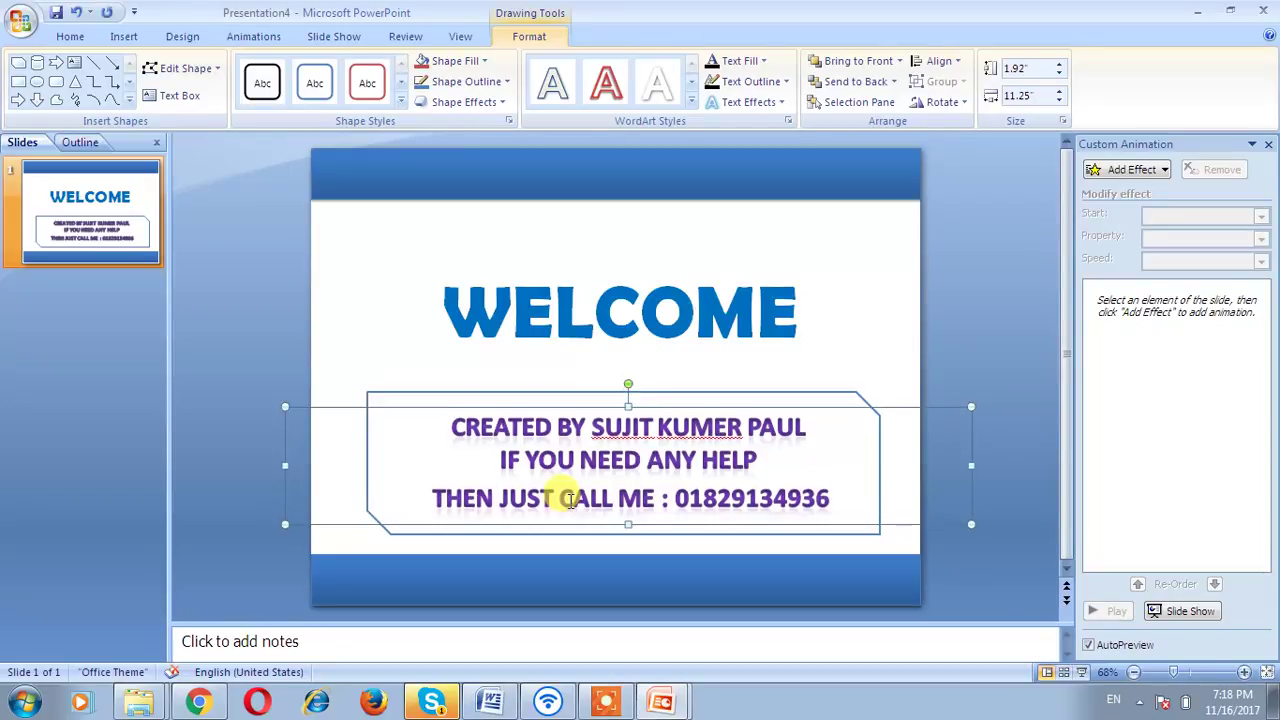
click(826, 381)
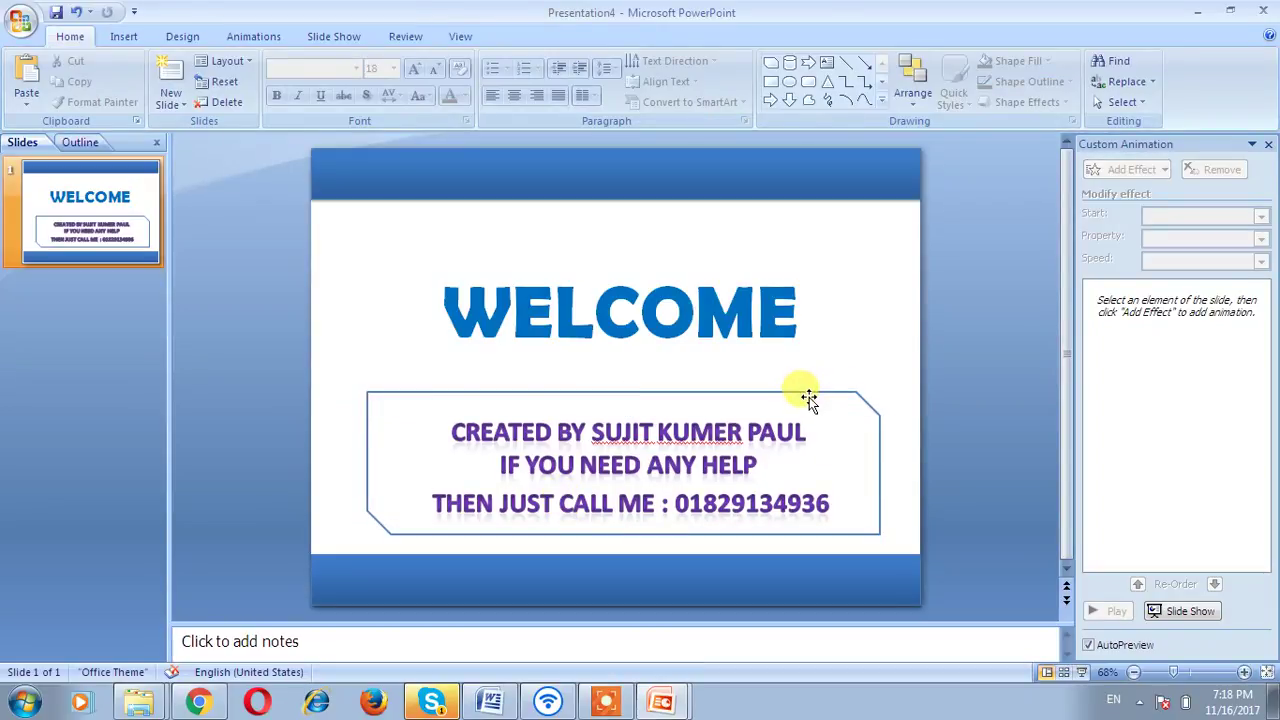
Apply a dark blue style from the Shape Styles gallery to the bottom banner.
click(803, 178)
click(741, 575)
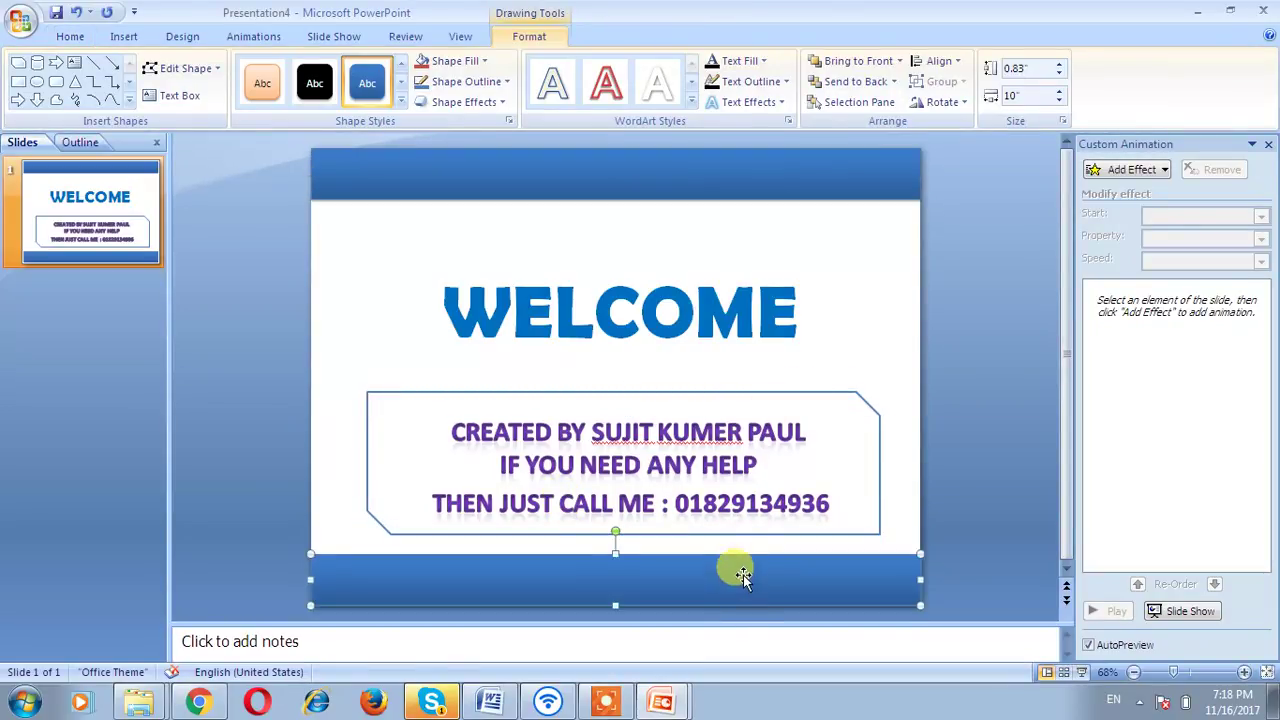
click(403, 102)
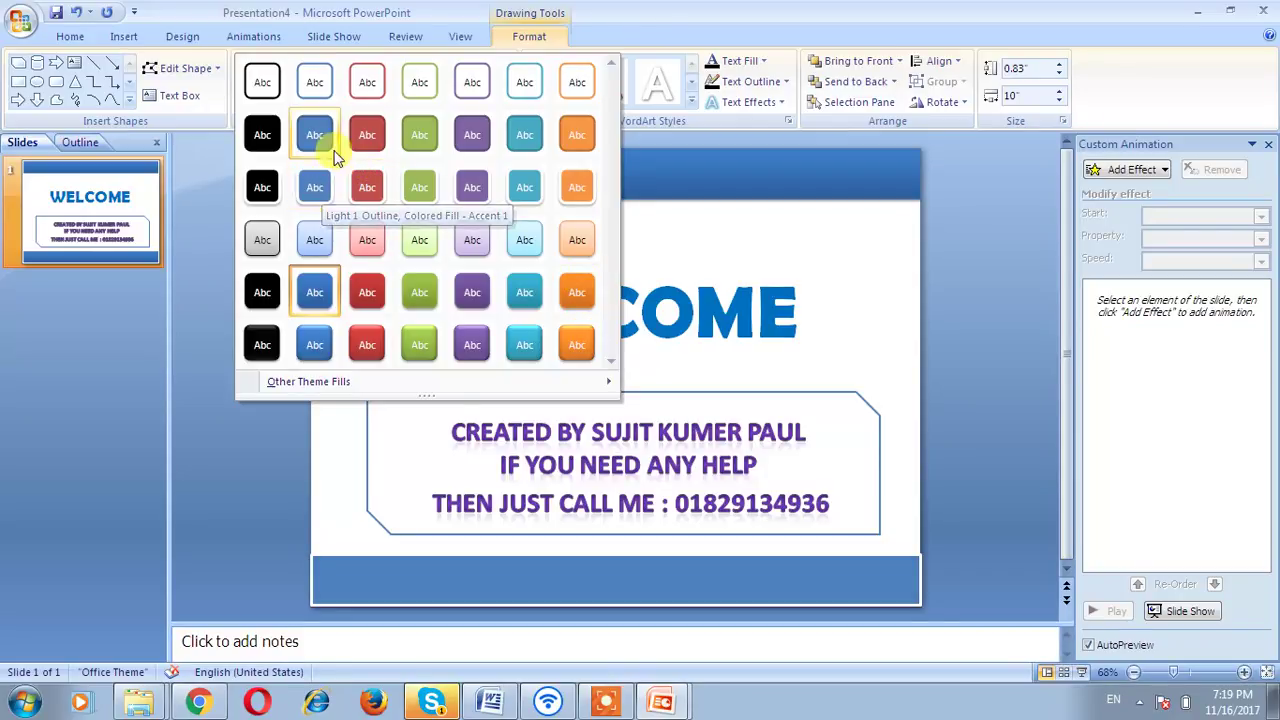
click(315, 294)
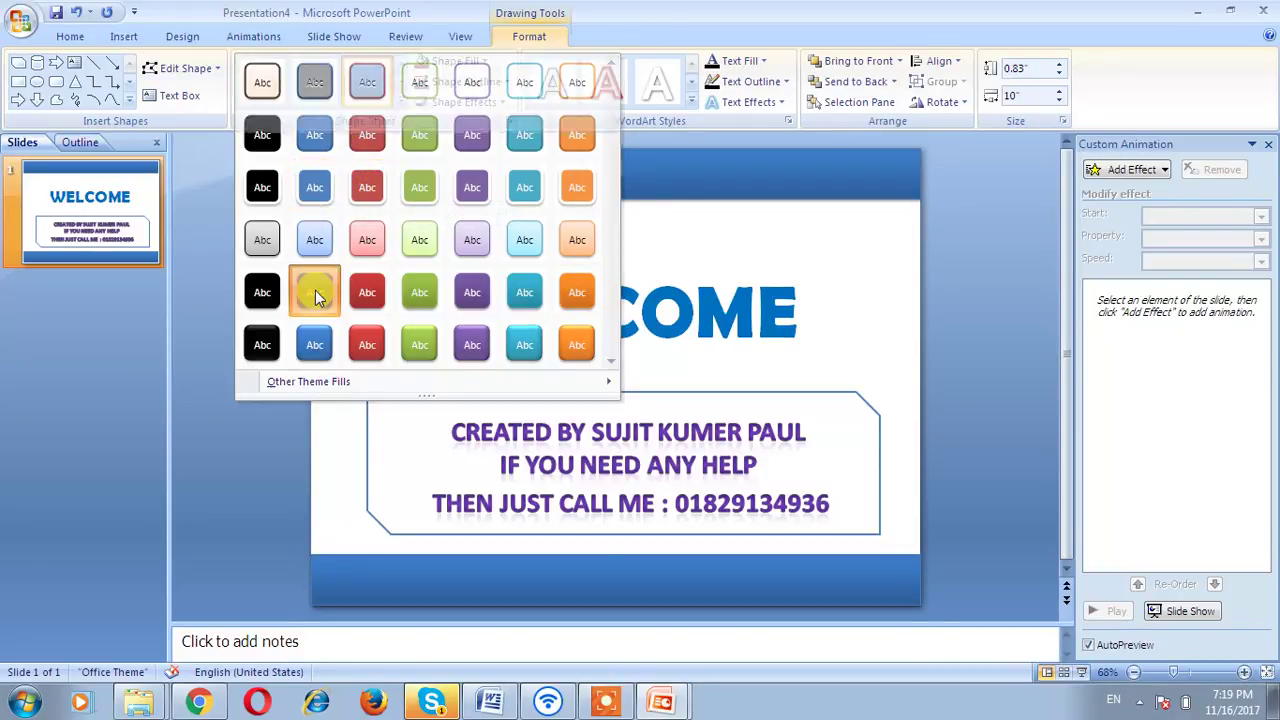
click(929, 303)
Nudge the WELCOME heading up slightly.
click(622, 268)
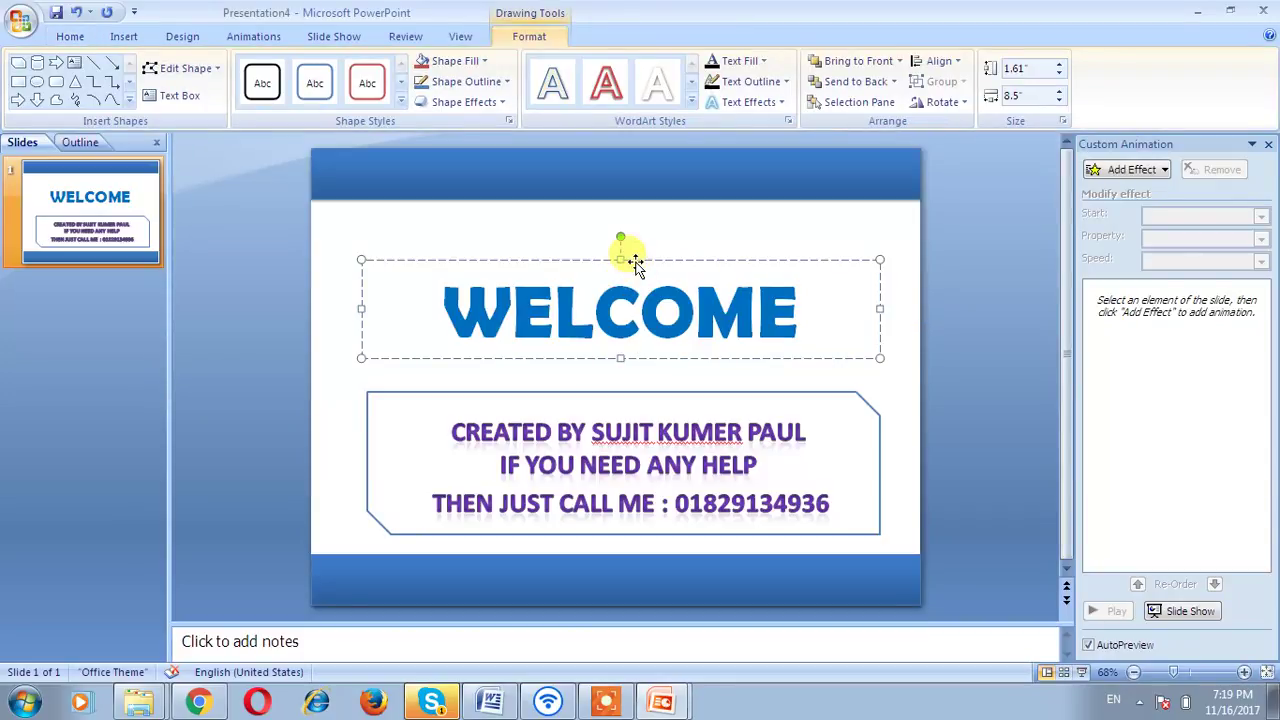
drag(635, 265, 631, 255)
click(933, 313)
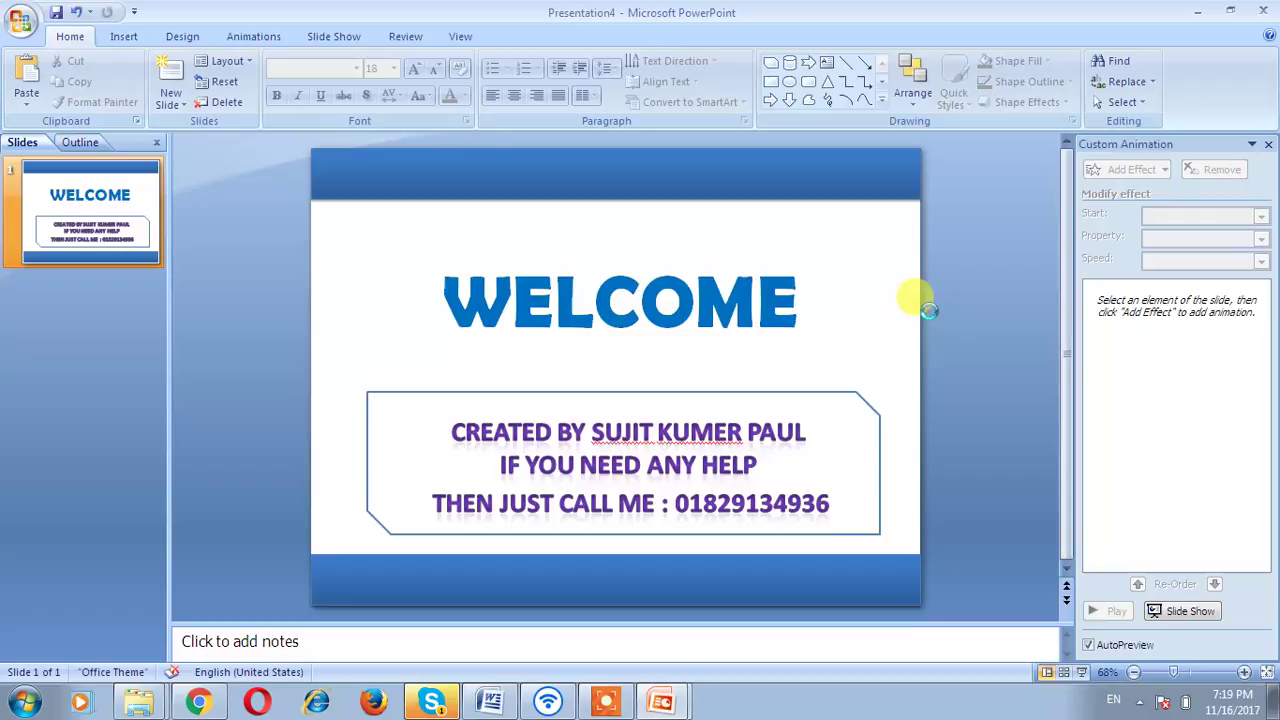
Save the presentation as My Tutorial.pptx, then select the contact text box.
key(ctrl+s)
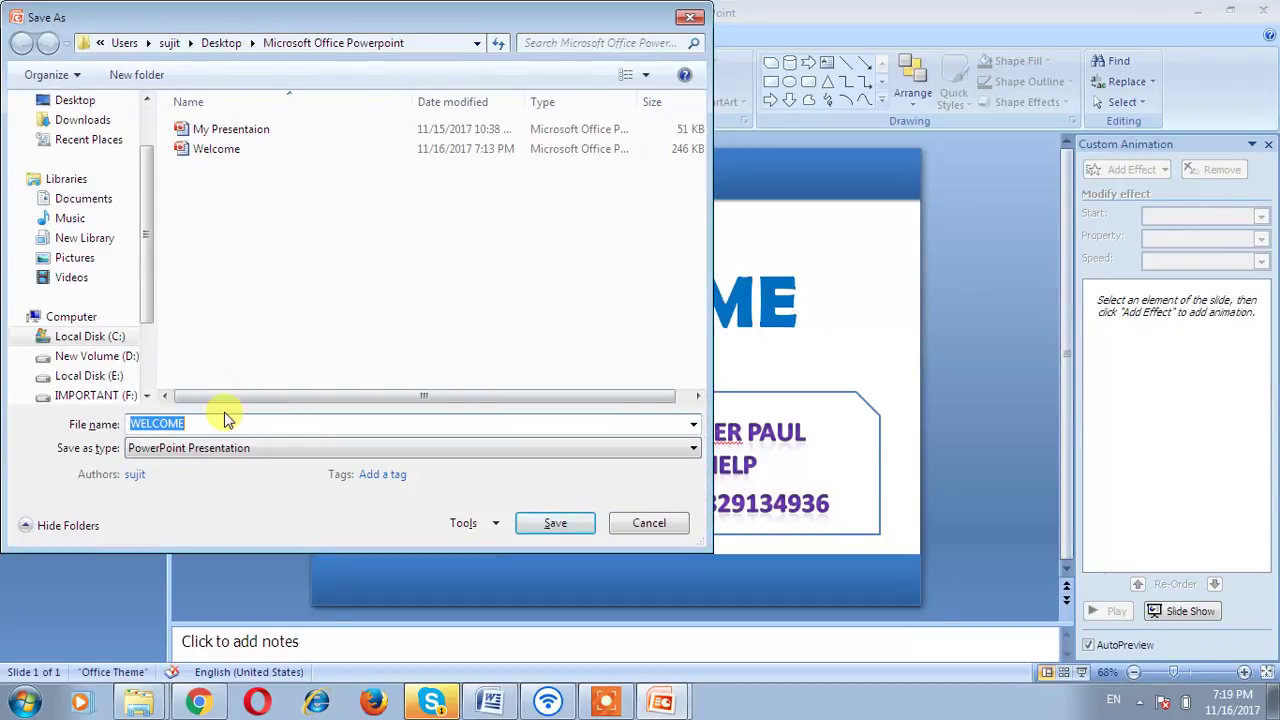
text(My )
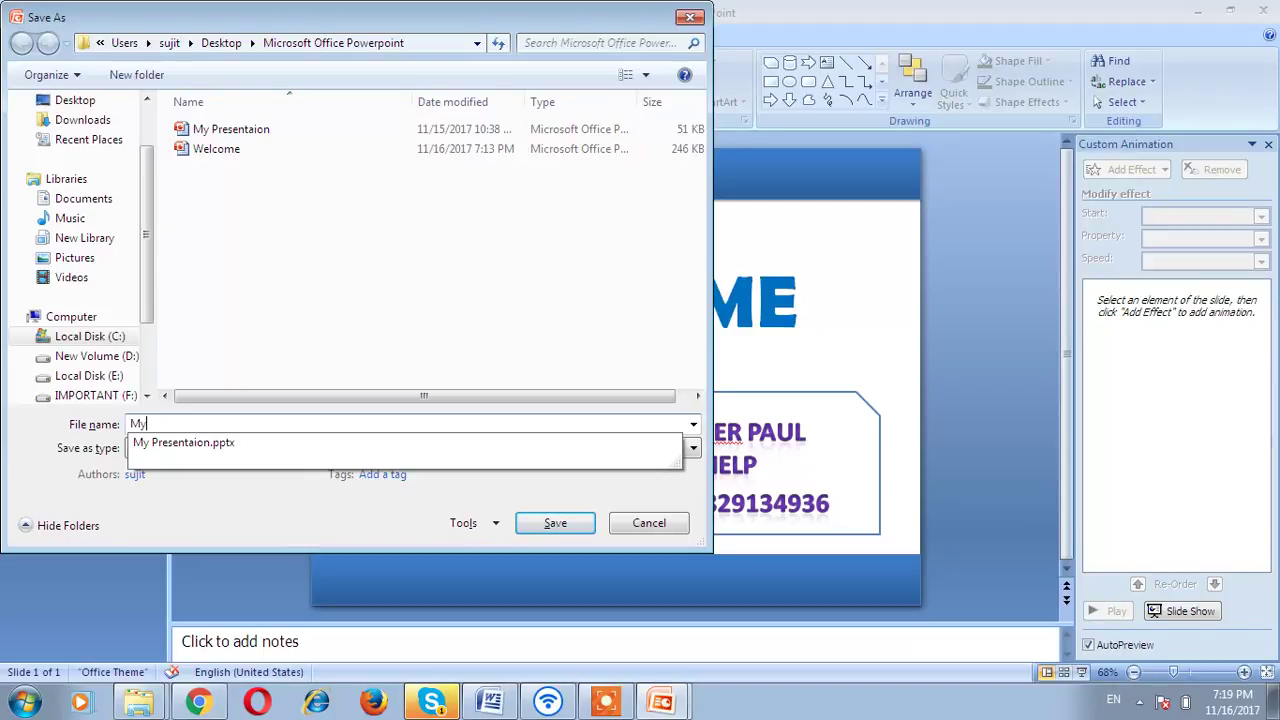
text(Tutor)
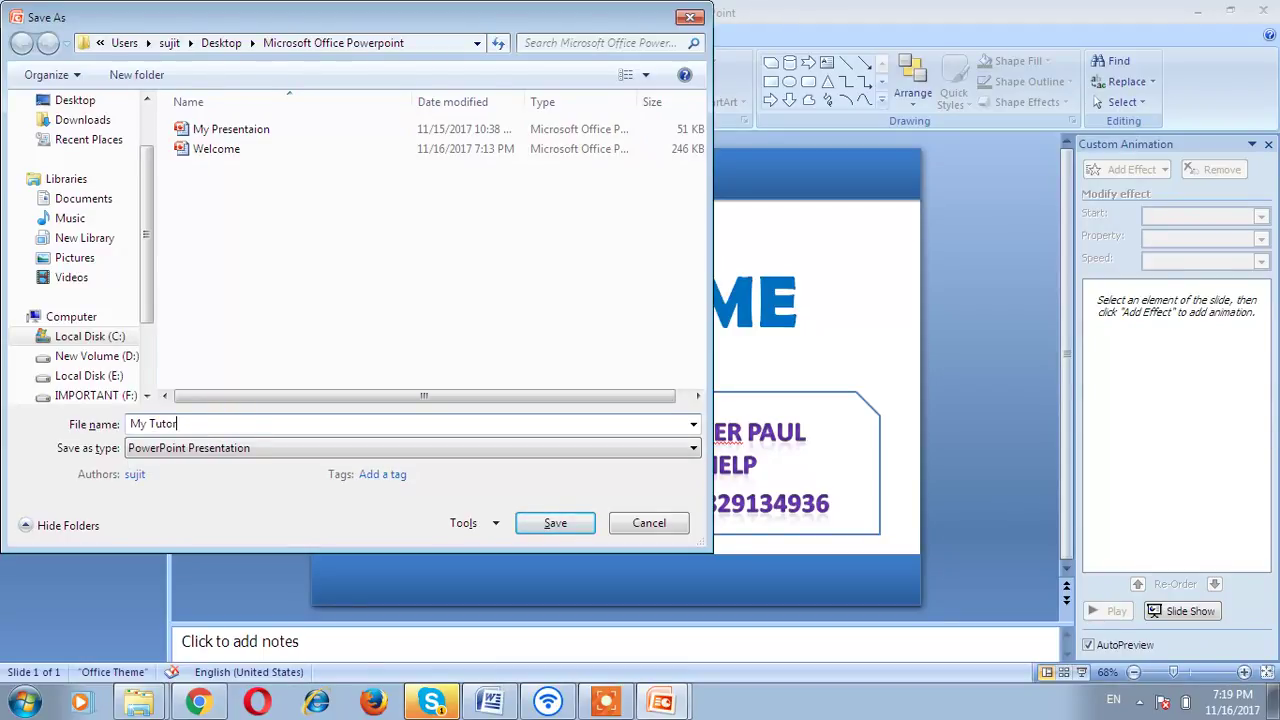
key(Return)
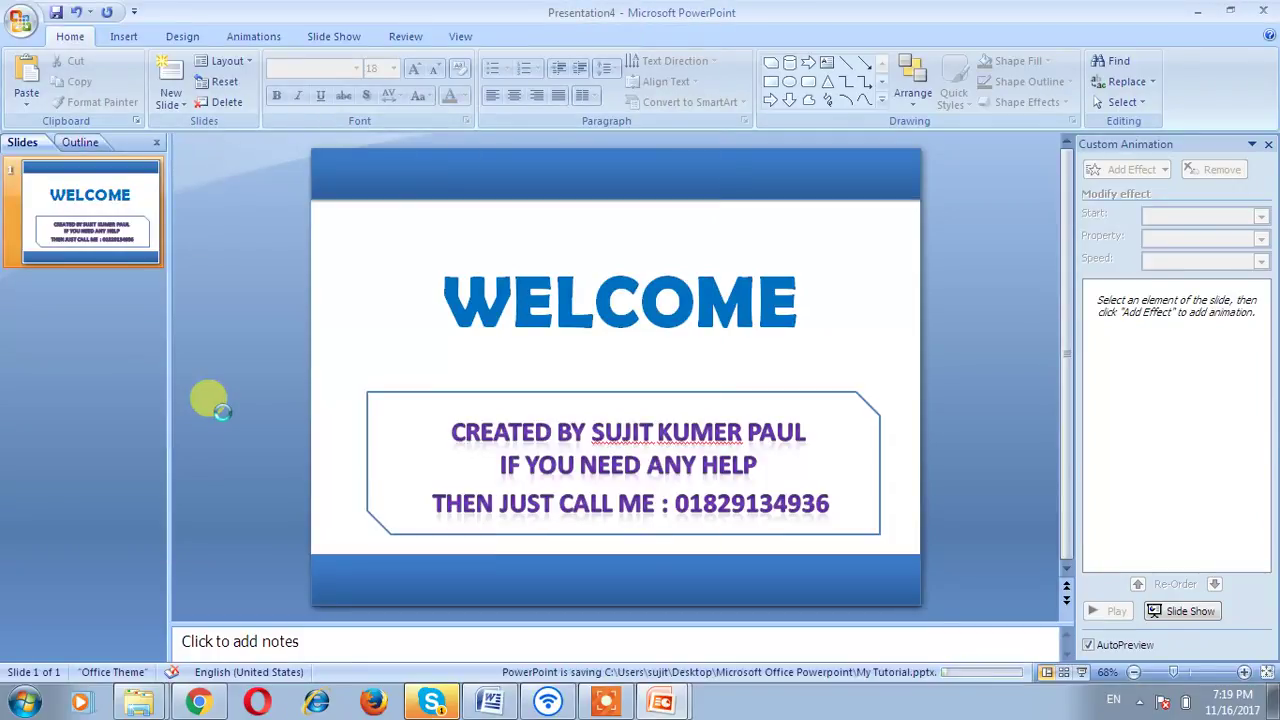
click(606, 404)
Select the name on the contact text's first line and show the Font Color choices.
drag(590, 432, 806, 432)
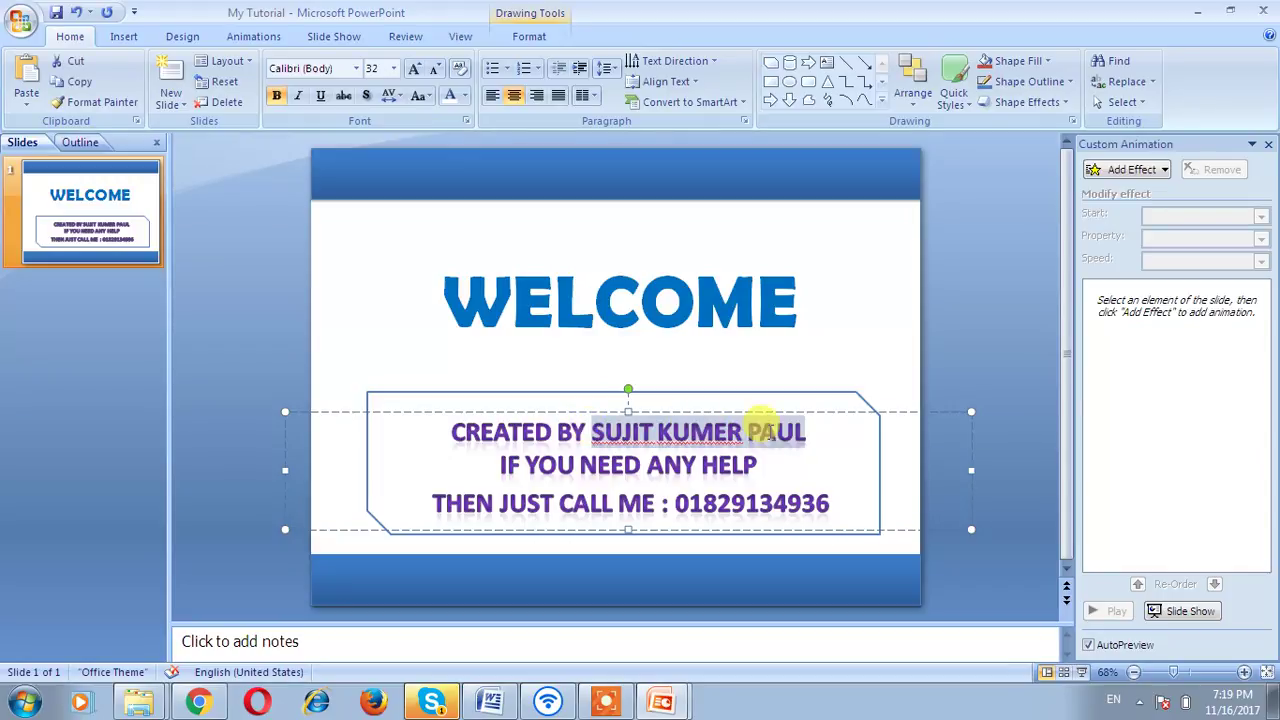
click(466, 97)
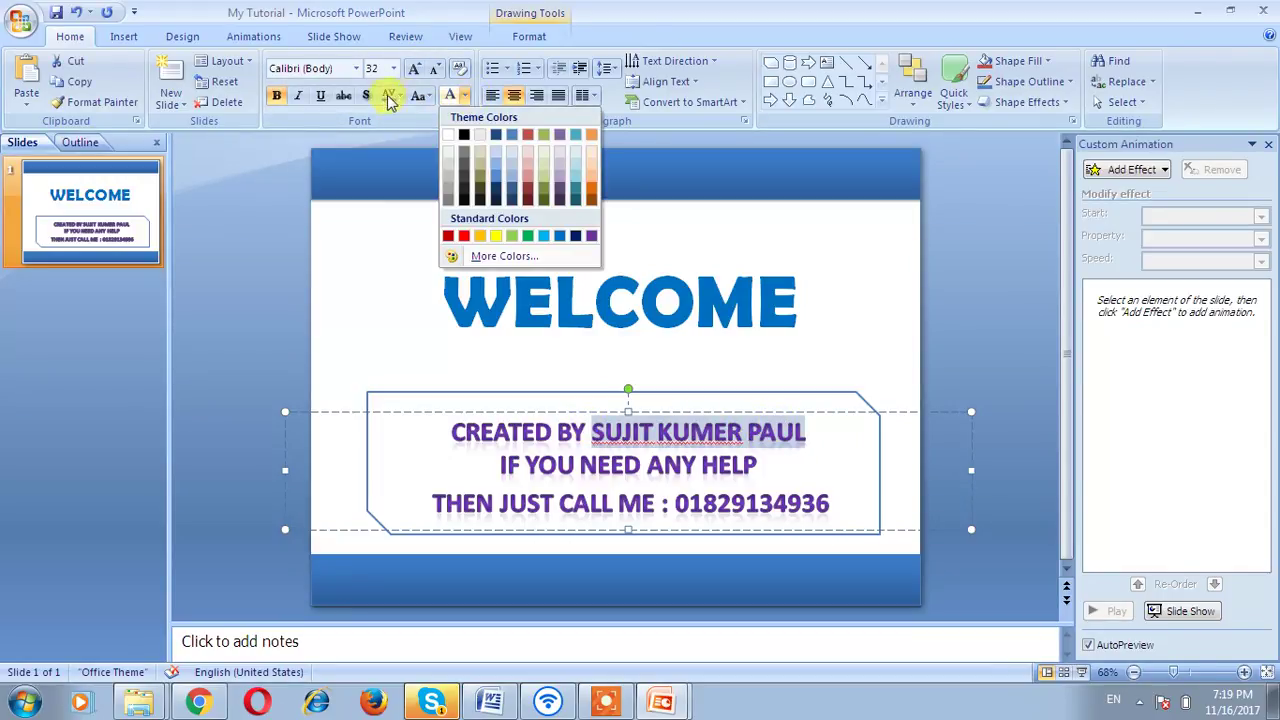